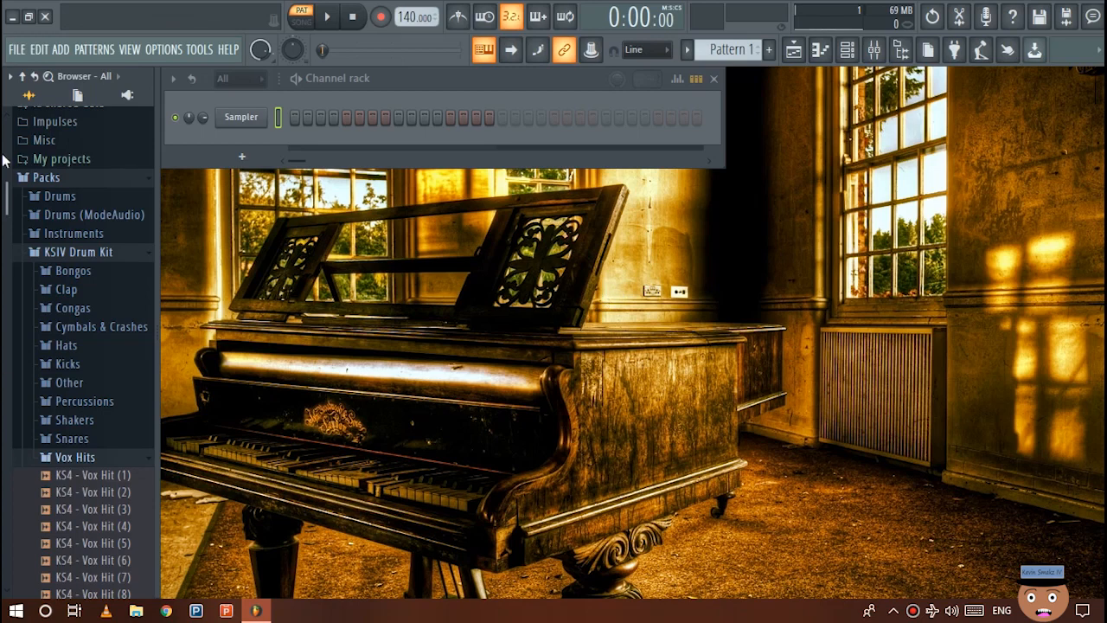
Audition samples in the KSIV Drum Kit's Vox Hits folder and add KS4 - Vox Hit (76) as a new channel.
left_click_drag(6, 186, 5, 487)
left_click(86, 451)
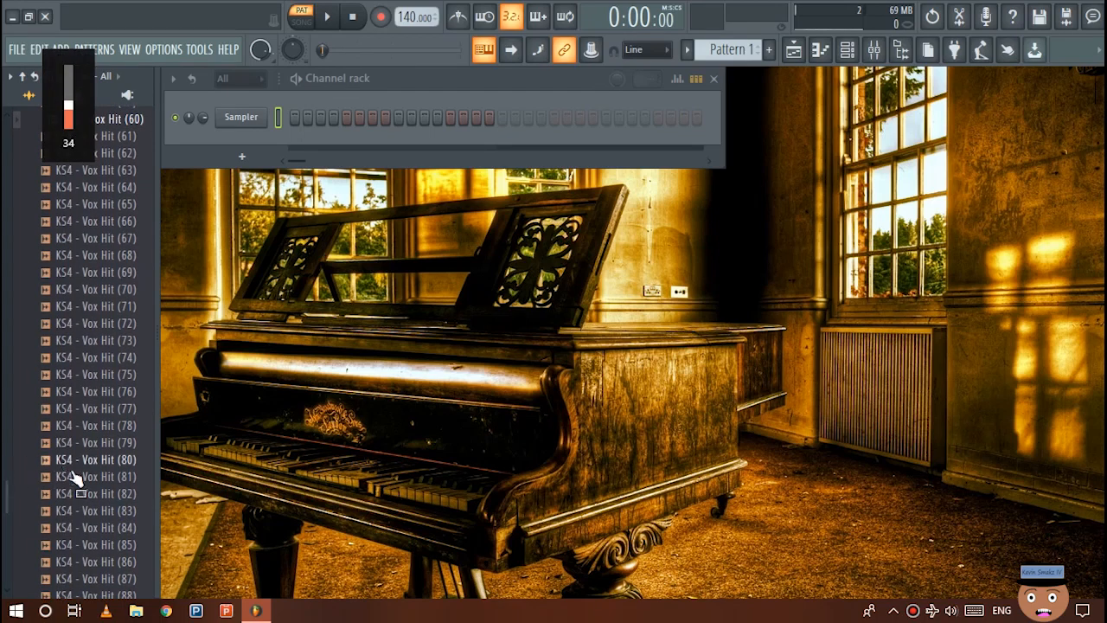
left_click(122, 408)
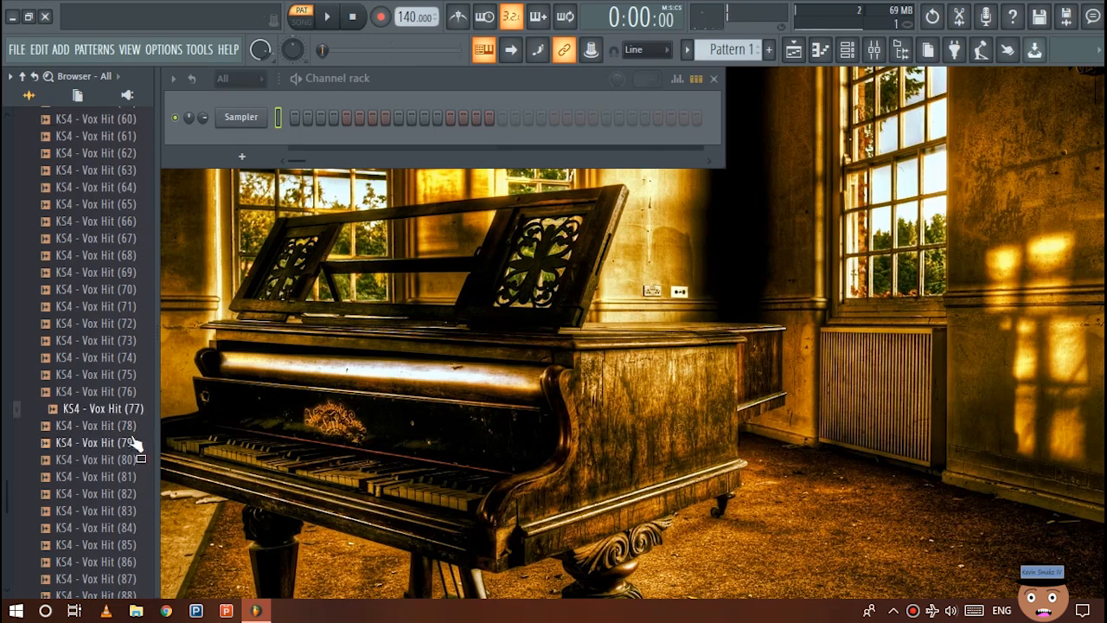
left_click(130, 426)
left_click(130, 393)
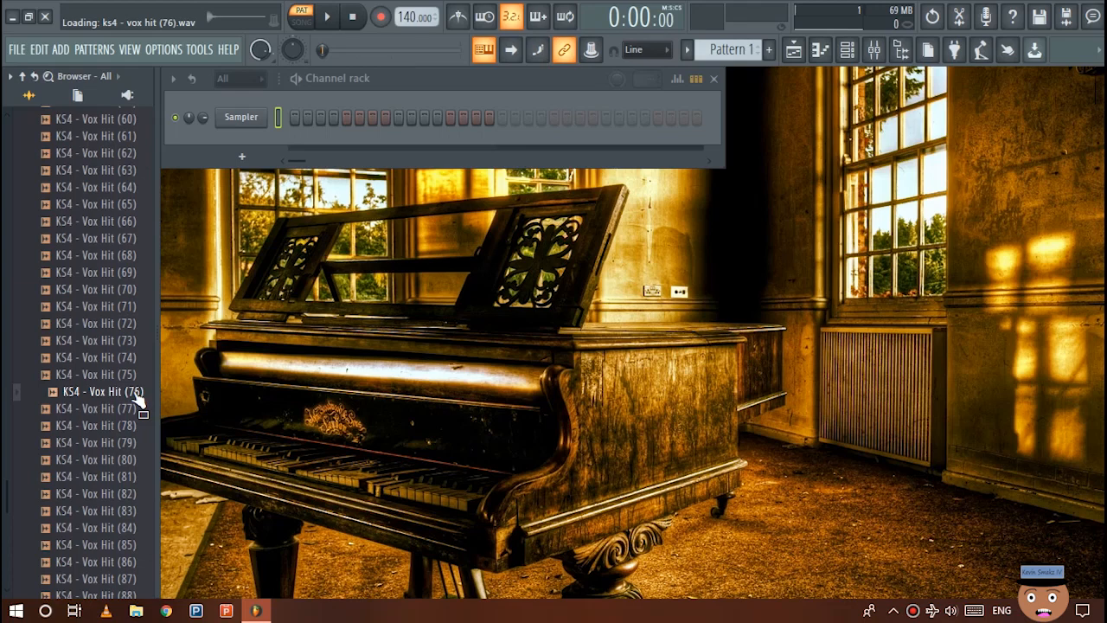
left_click_drag(138, 400, 256, 137)
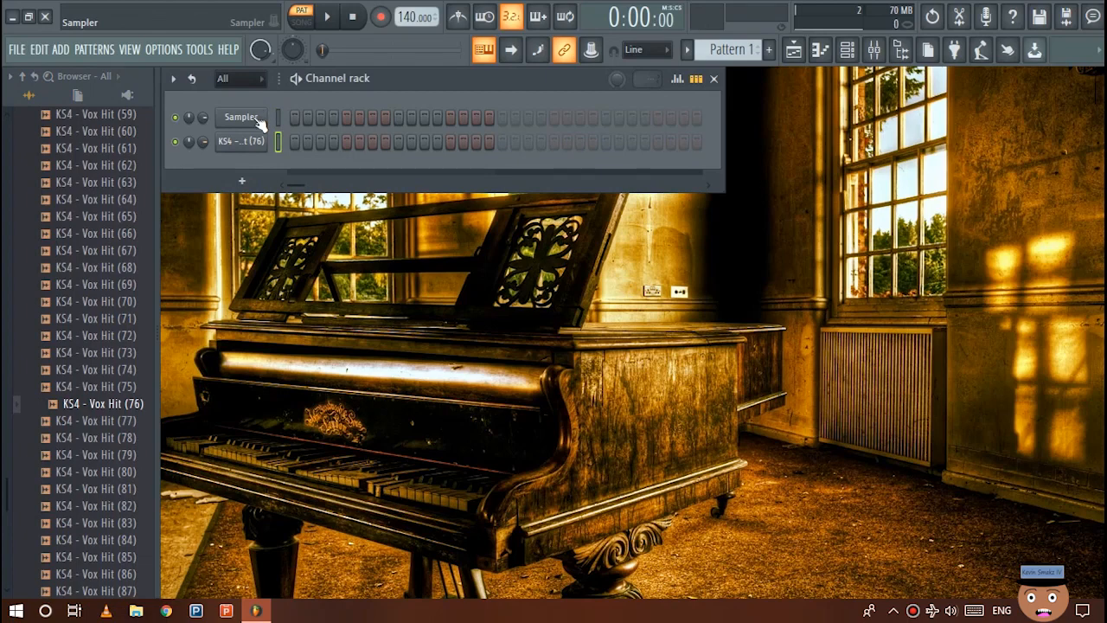
Delete the default Sampler channel from the channel rack.
right_click(252, 118)
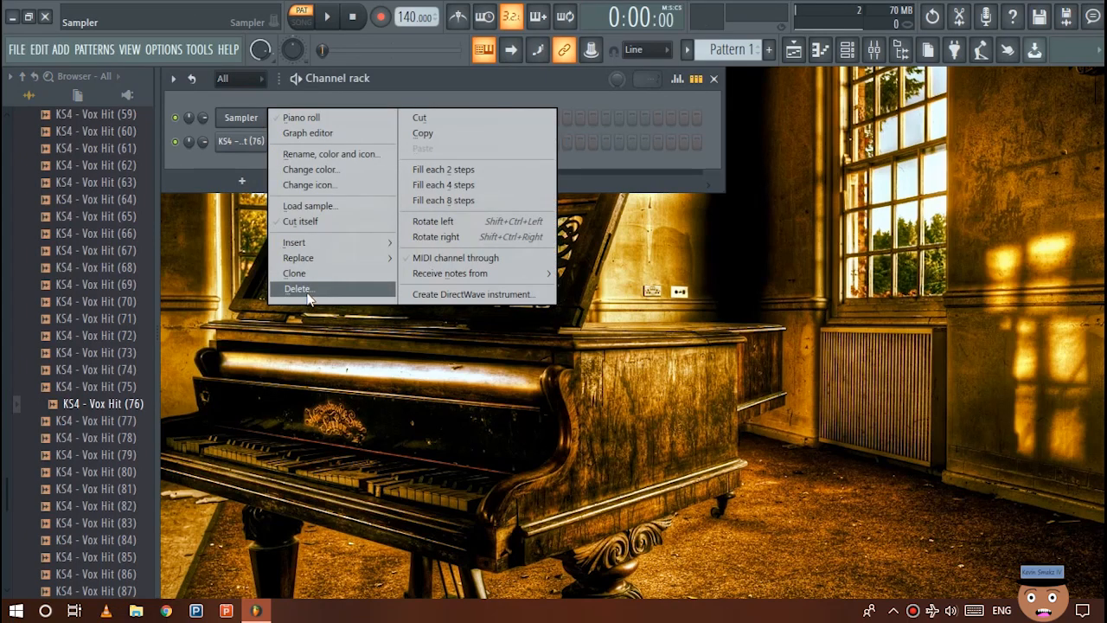
left_click(307, 298)
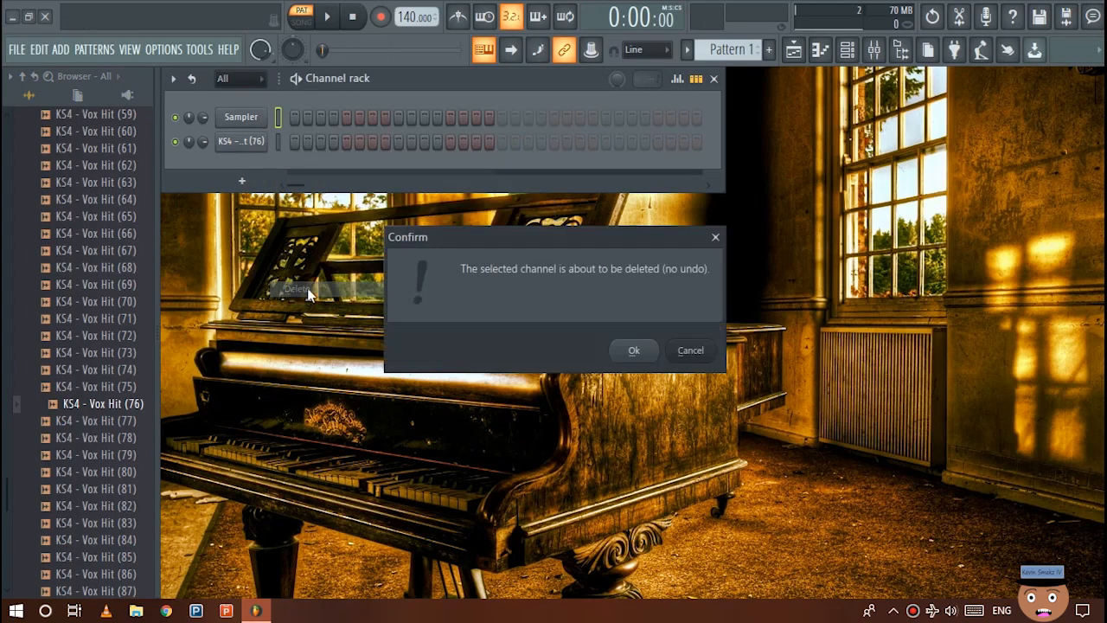
left_click(620, 359)
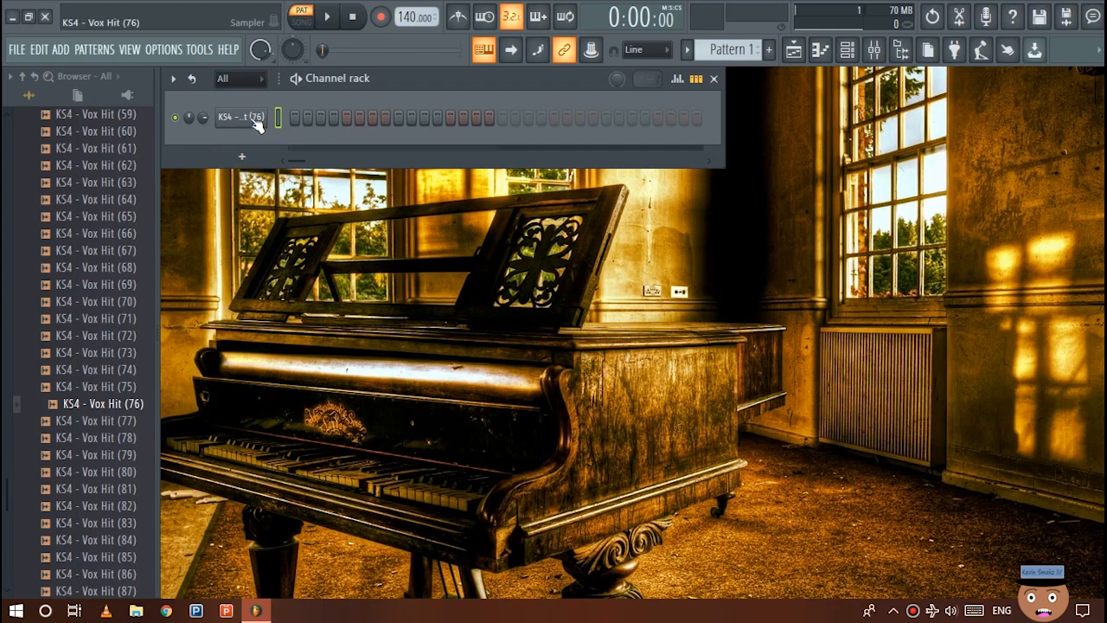
Route the KS4 - Vox Hit (76) channel to mixer track 1 and close its channel settings.
left_click(255, 121)
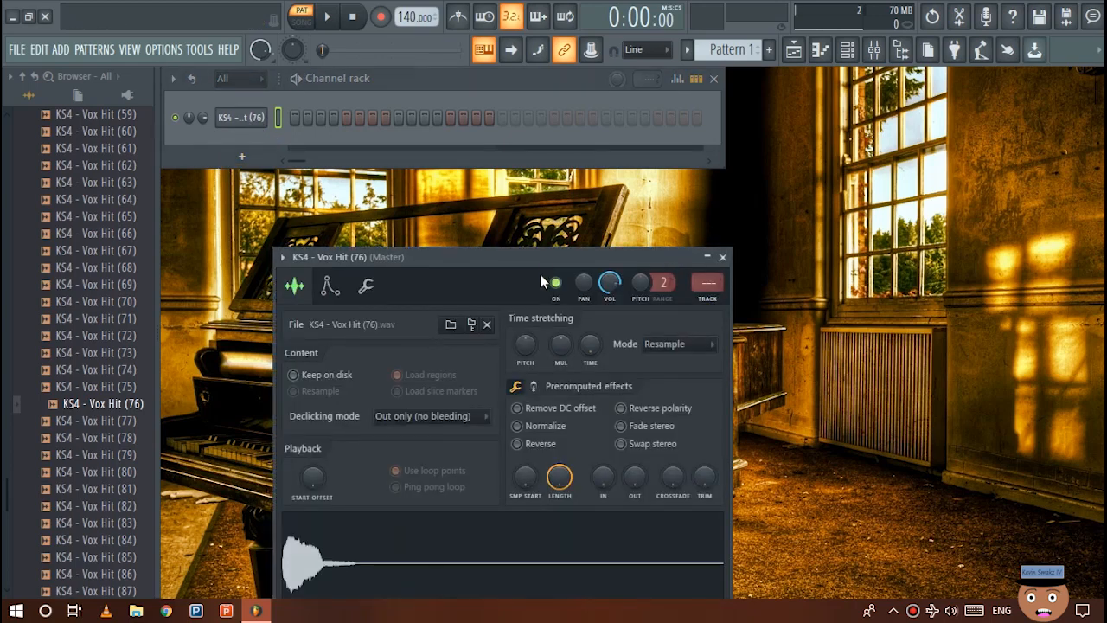
left_click_drag(567, 257, 551, 179)
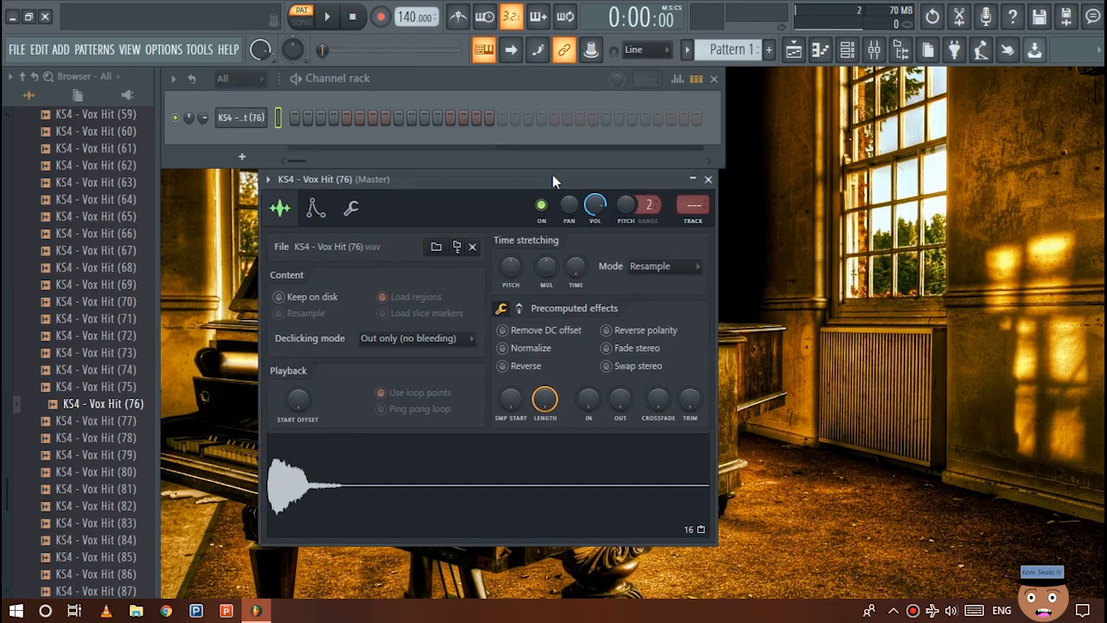
left_click(693, 223)
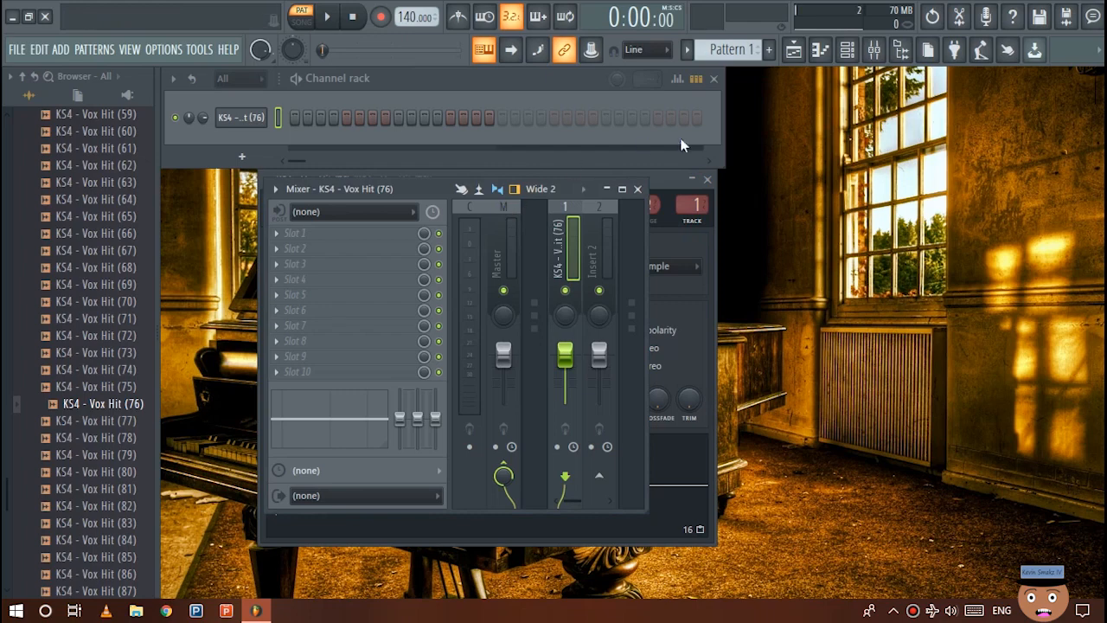
left_click(708, 180)
left_click(708, 180)
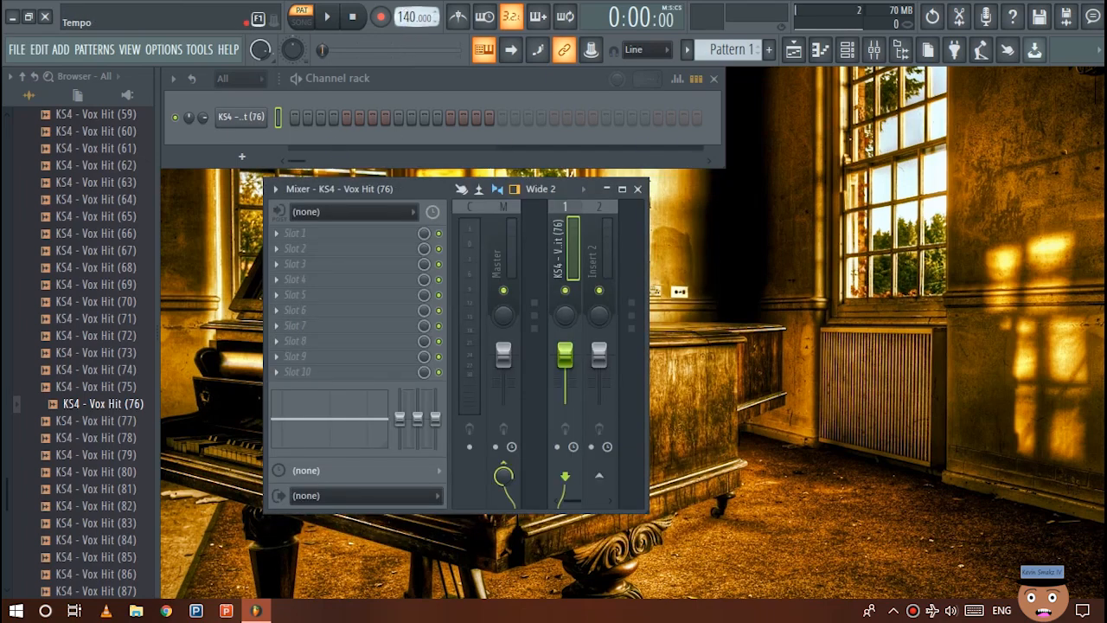
Set the tempo to 113 BPM and program Vox Hit (76) on every fourth step from step 3 to 31, previewing the pattern.
left_click_drag(416, 17, 416, 68)
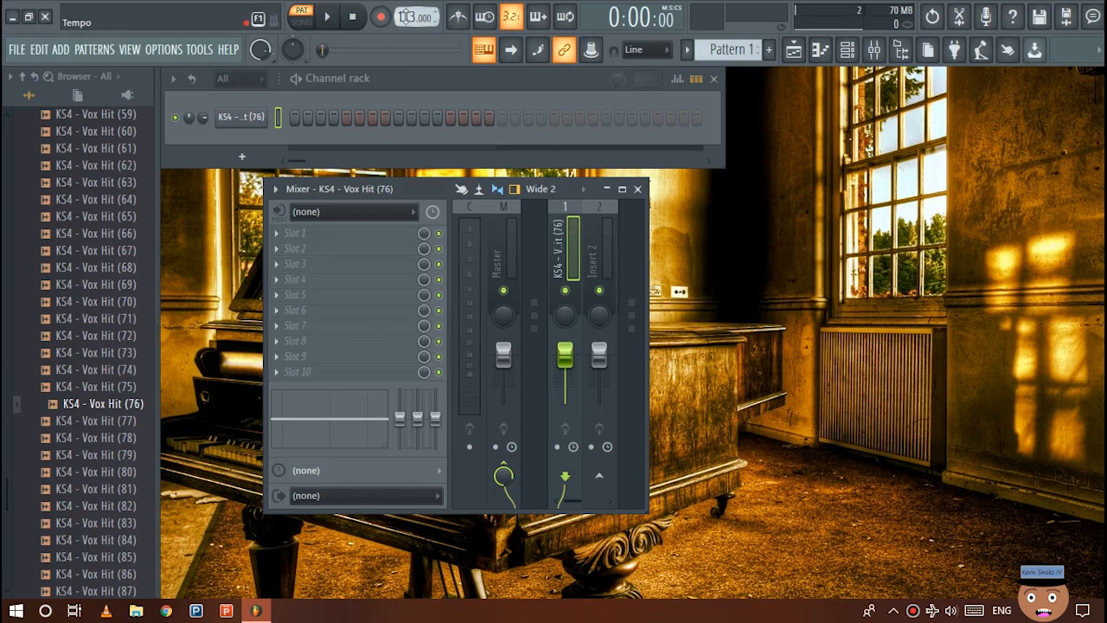
left_click(321, 115)
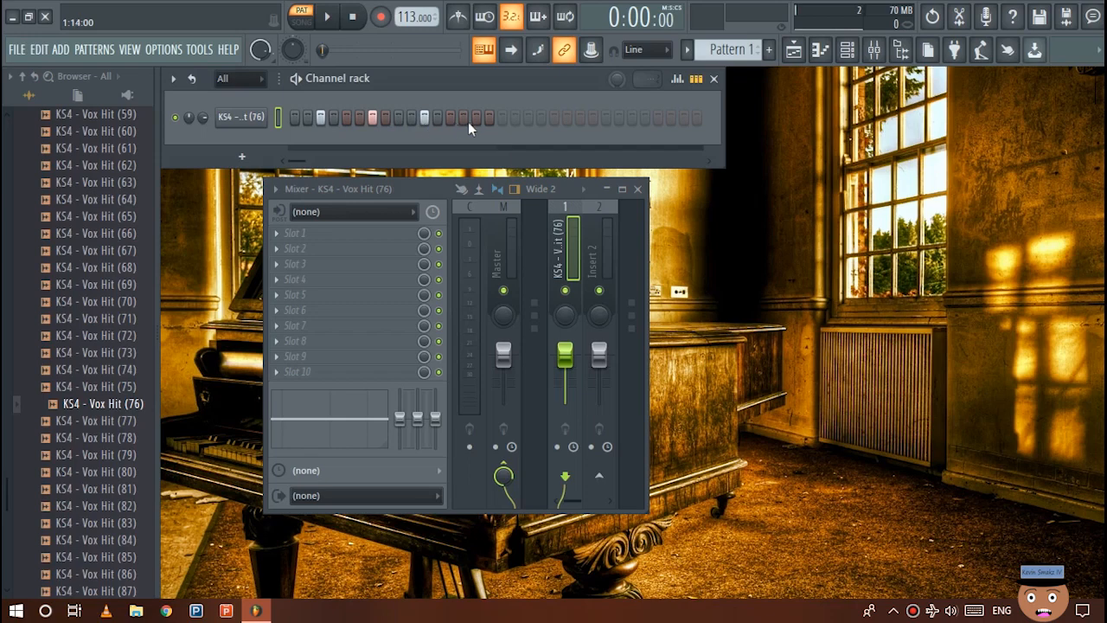
left_click(529, 117)
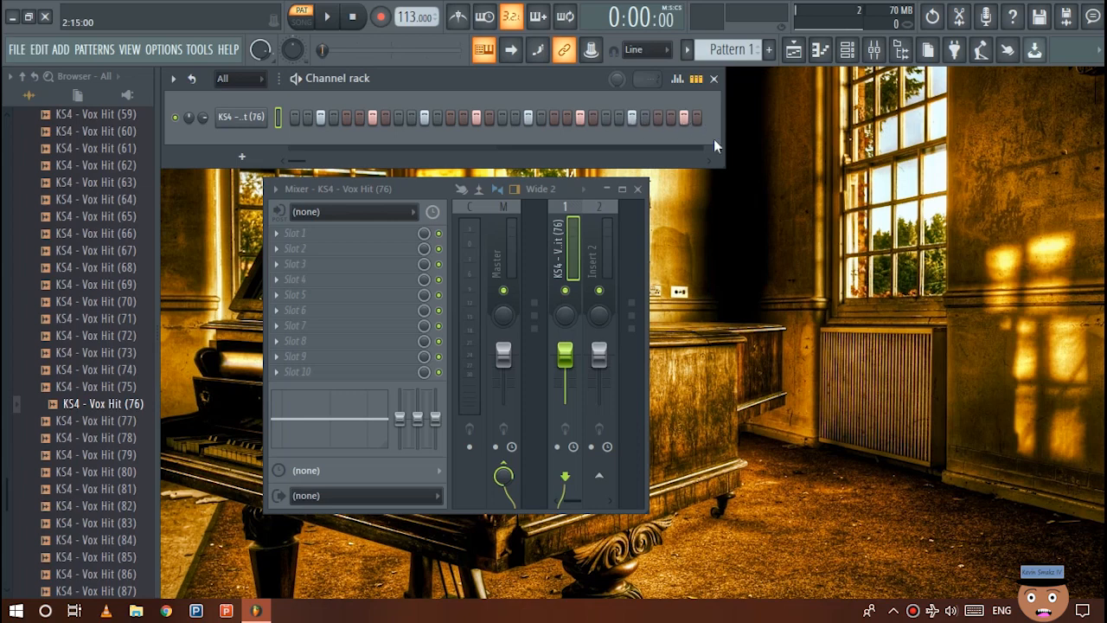
left_click(330, 18)
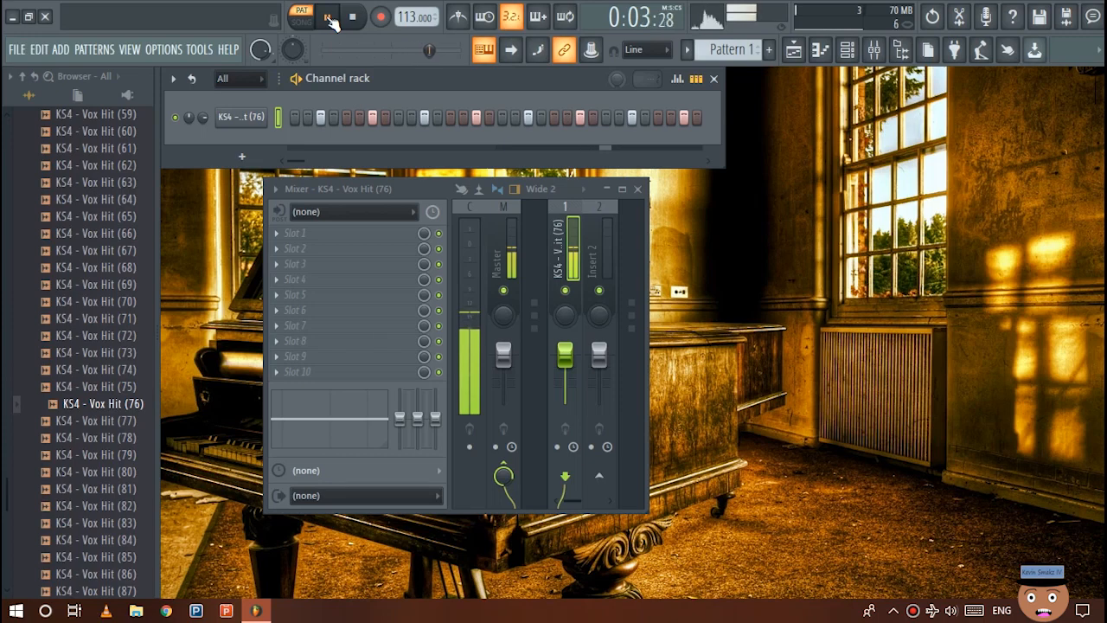
left_click(351, 18)
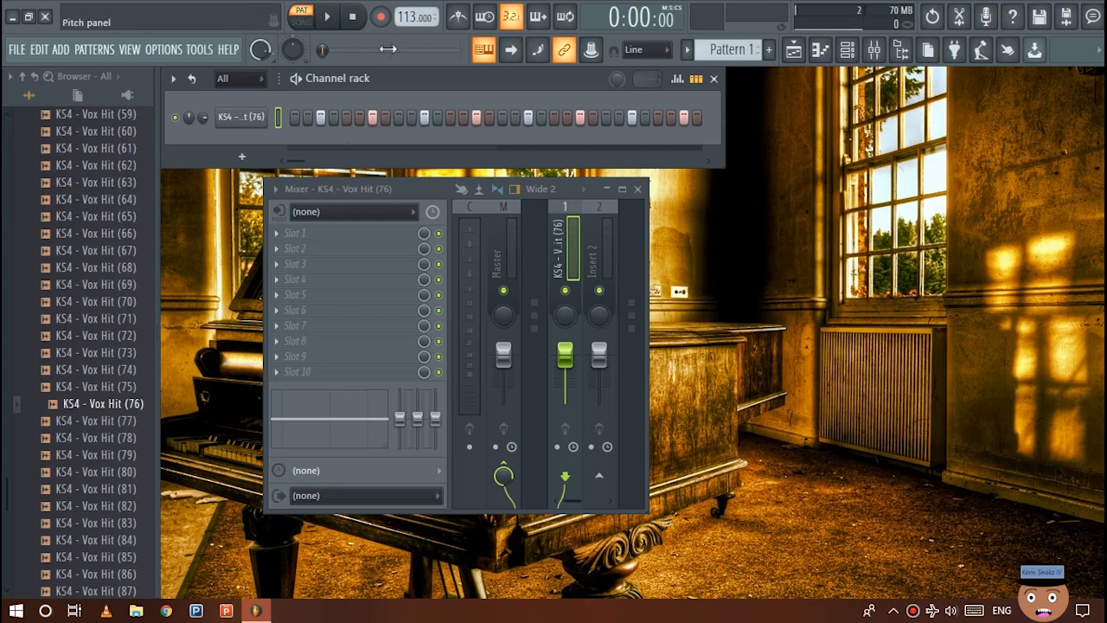
Load Gross Beat into the first effect slot of the Vox Hit (76) mixer track.
left_click(564, 253)
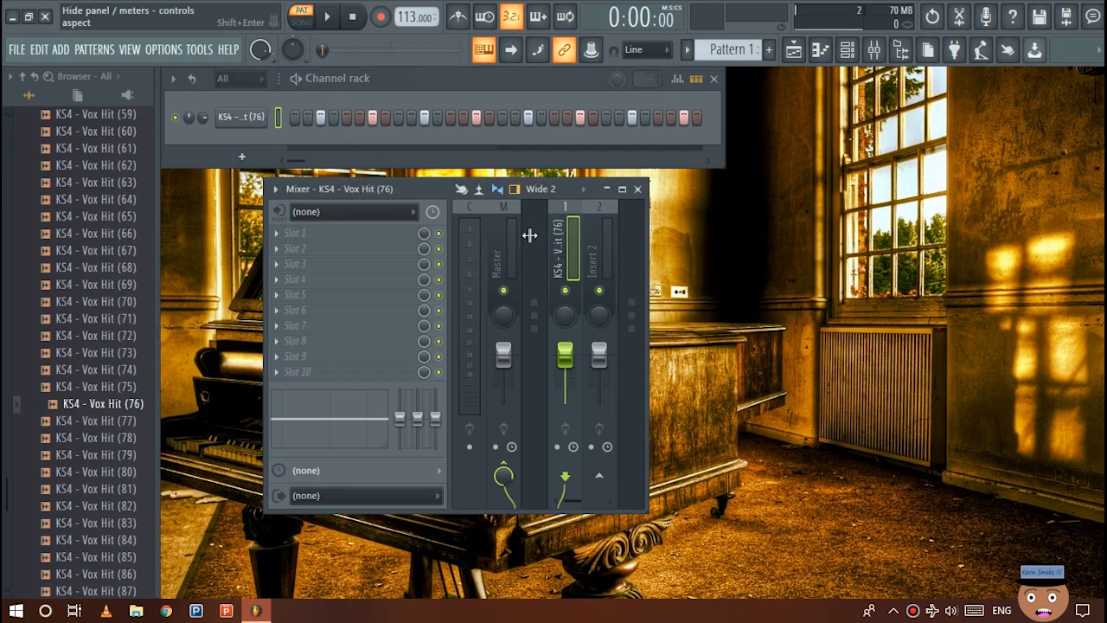
left_click(329, 236)
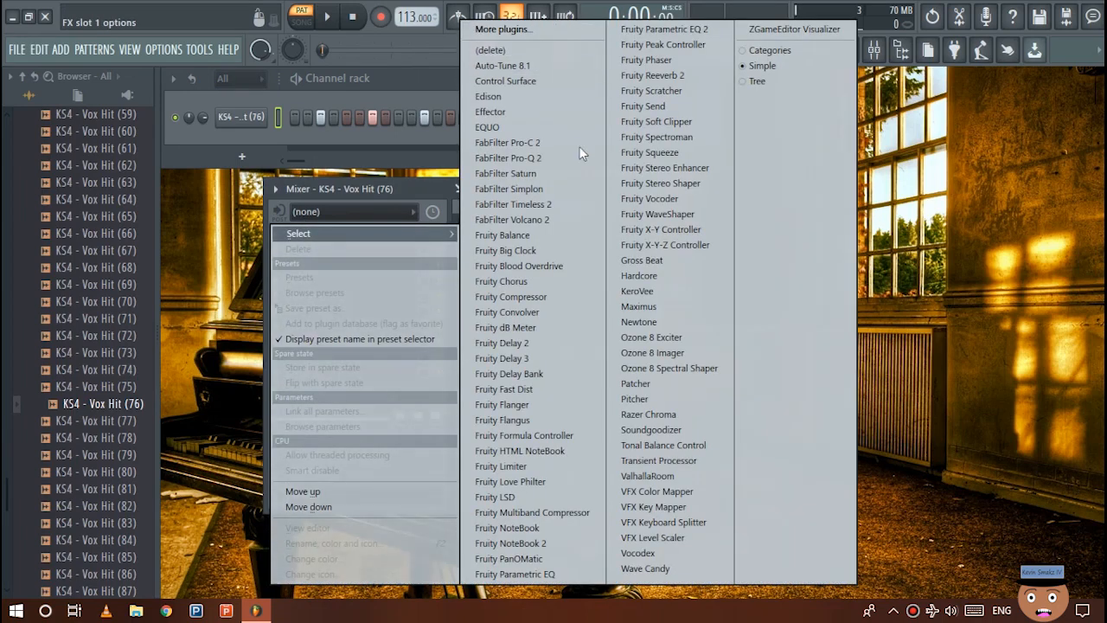
left_click(644, 263)
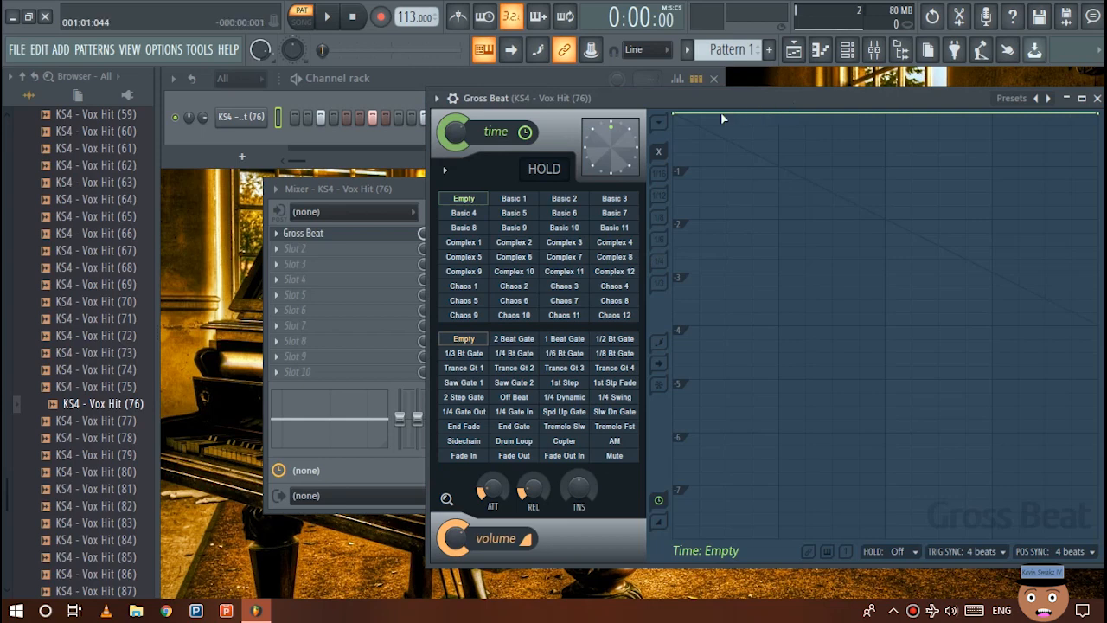
Place Pattern 1 at bar 1 on Track 1 of the playlist and switch playback to song mode.
left_click(794, 57)
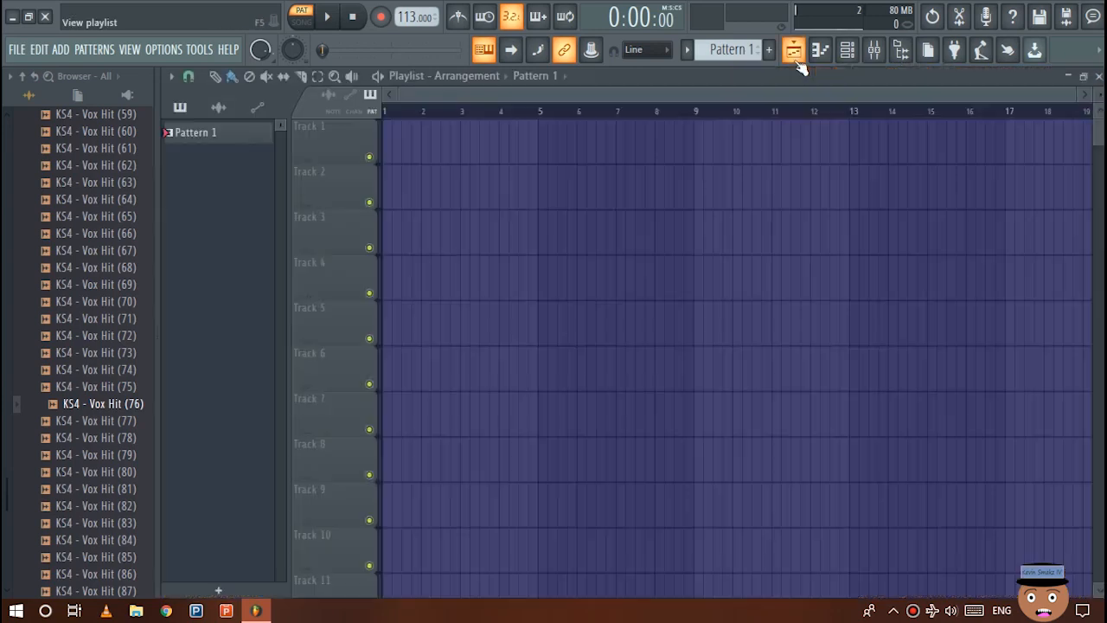
left_click(537, 76)
left_click(541, 108)
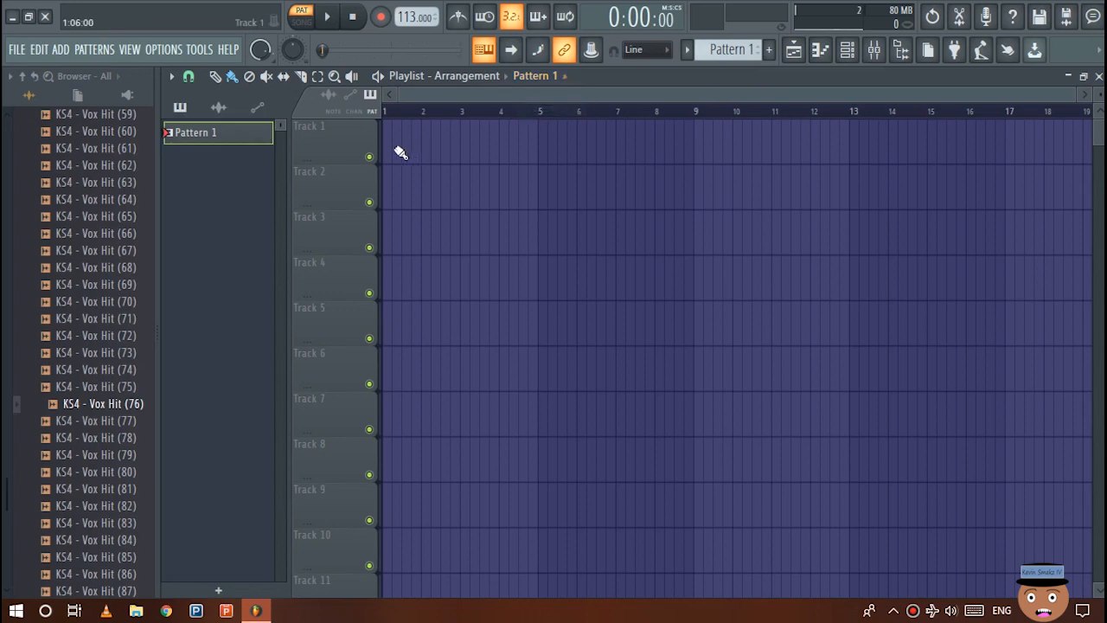
left_click(398, 151)
left_click_drag(433, 148, 403, 148)
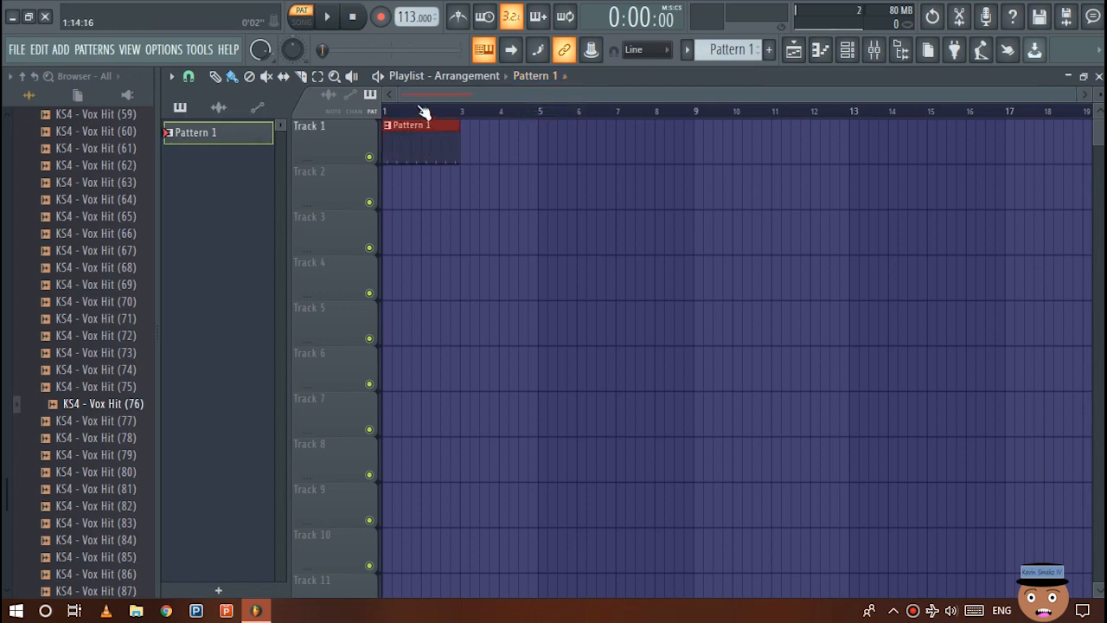
scroll(424, 89, "up", 3)
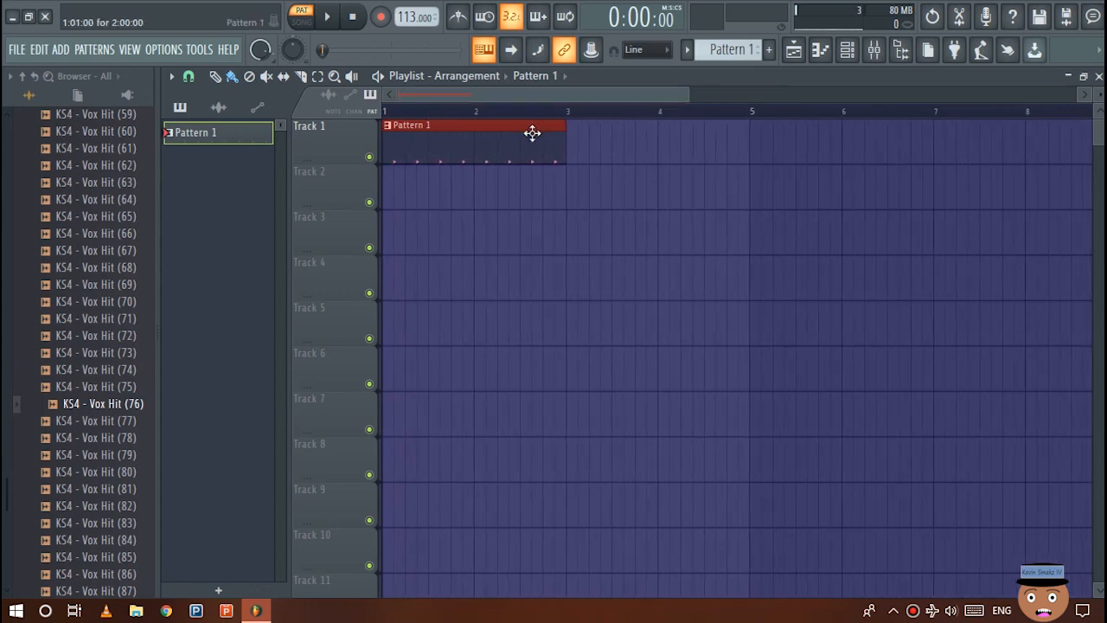
left_click(613, 167)
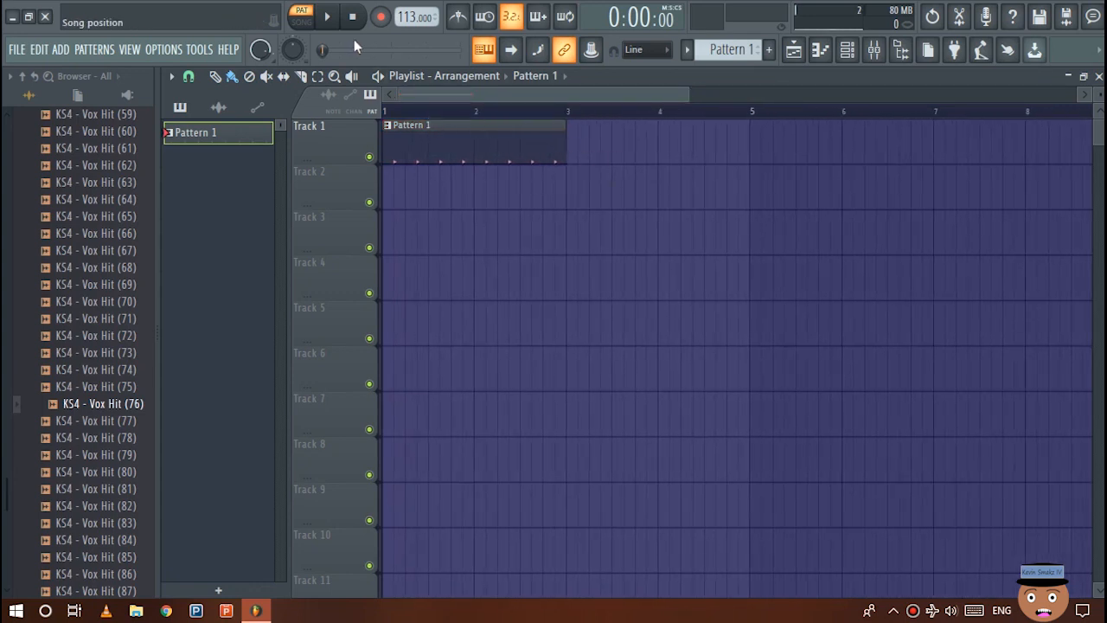
left_click(301, 22)
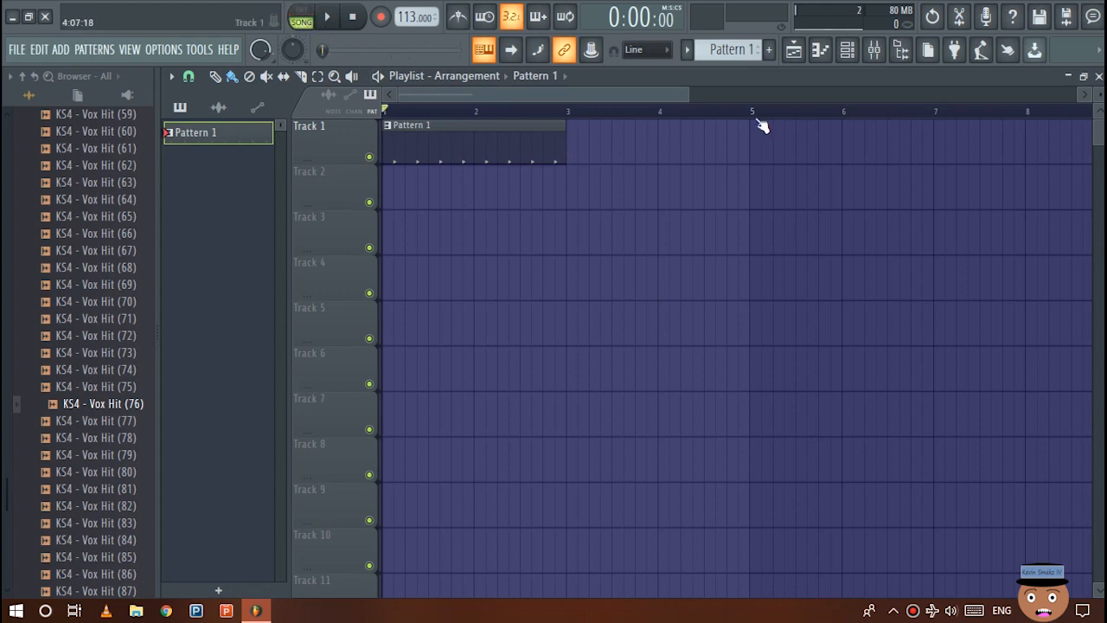
Apply the 1/4 Bt Gate volume preset in Gross Beat on the Vox Hit (76) mixer track.
left_click(889, 51)
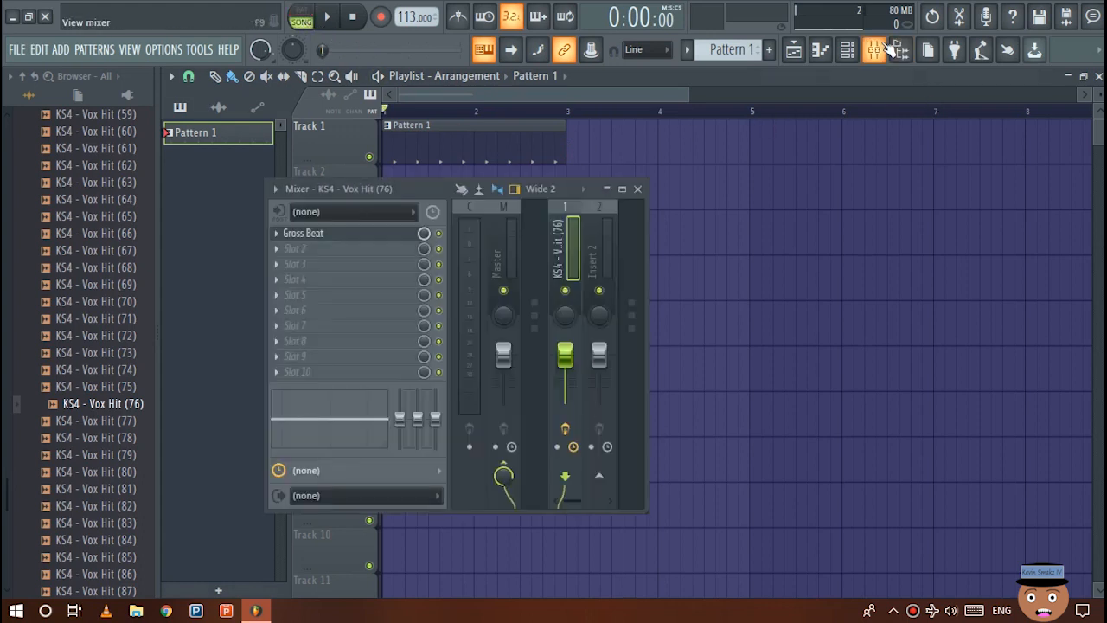
left_click(354, 242)
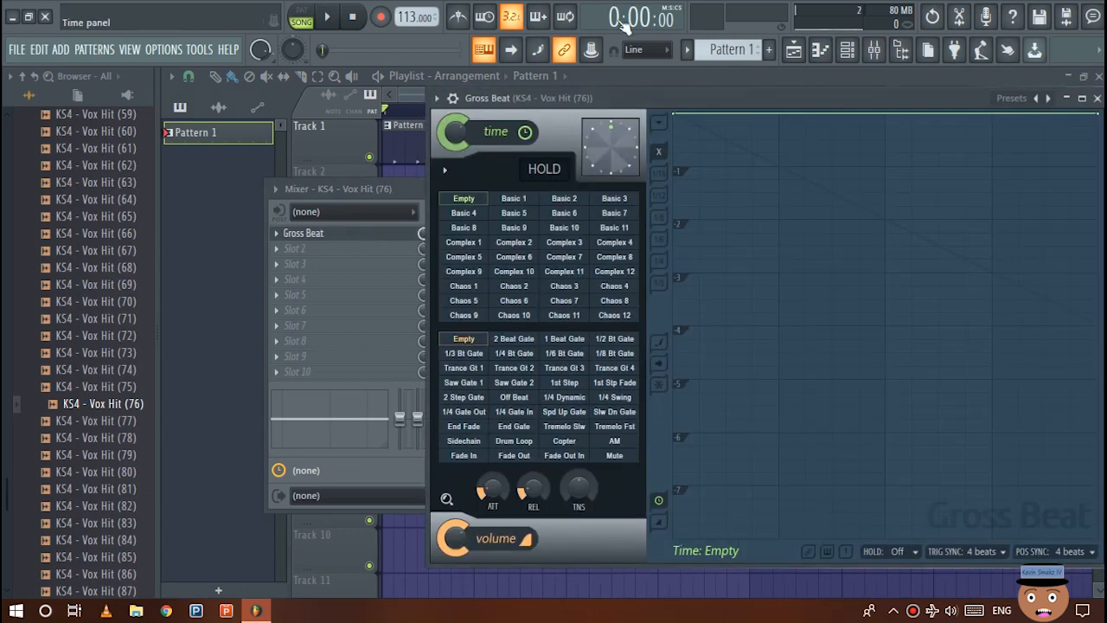
left_click_drag(619, 108, 486, 122)
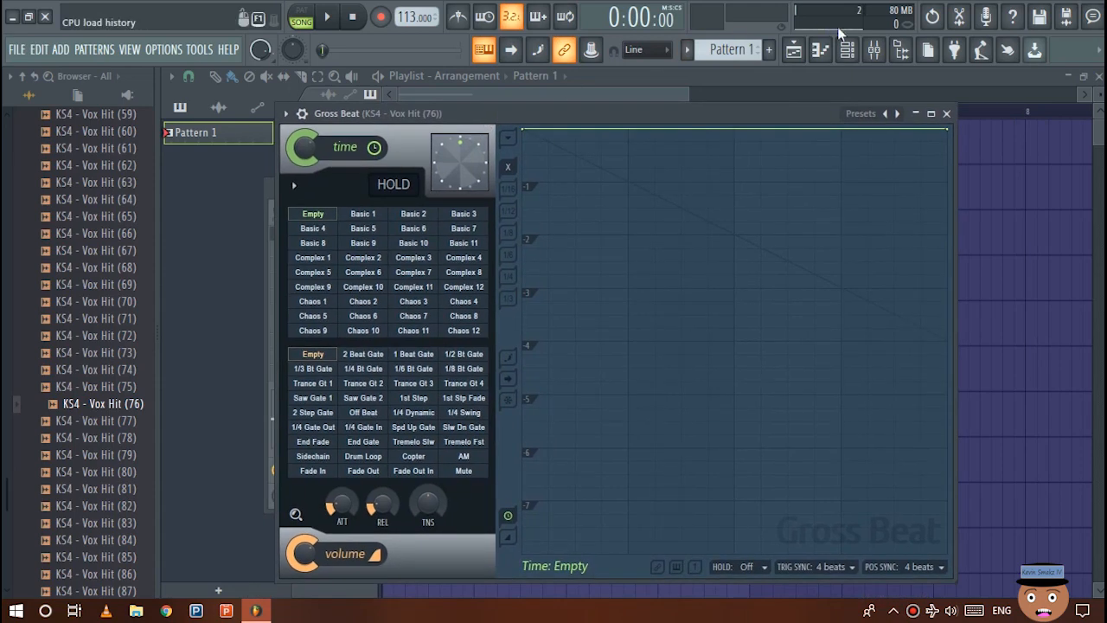
left_click(885, 114)
left_click_drag(616, 110, 712, 99)
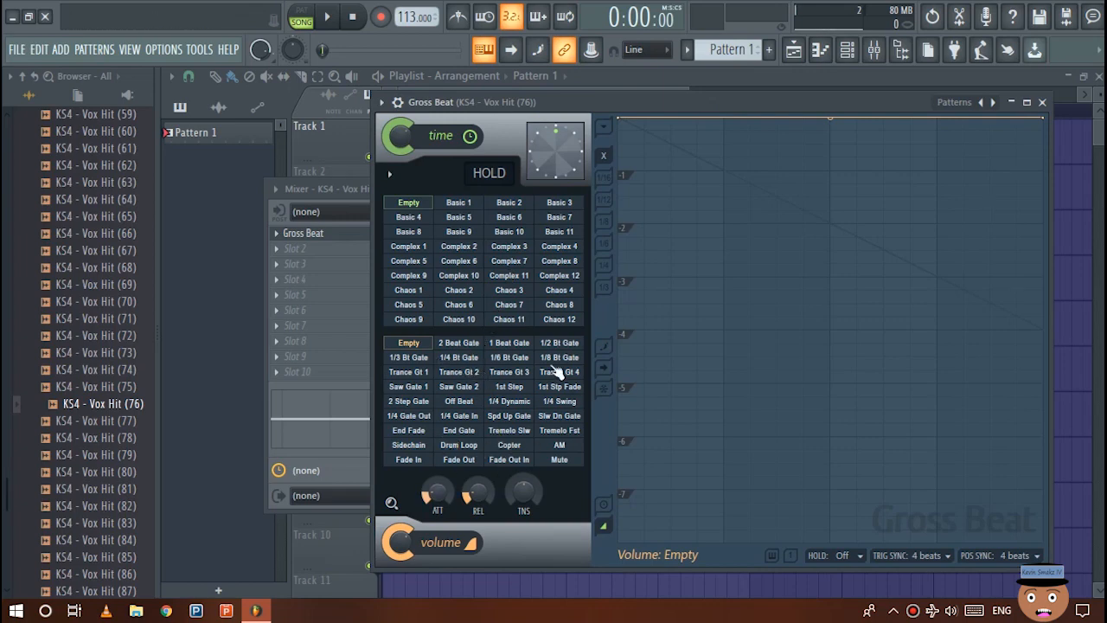
left_click(467, 362)
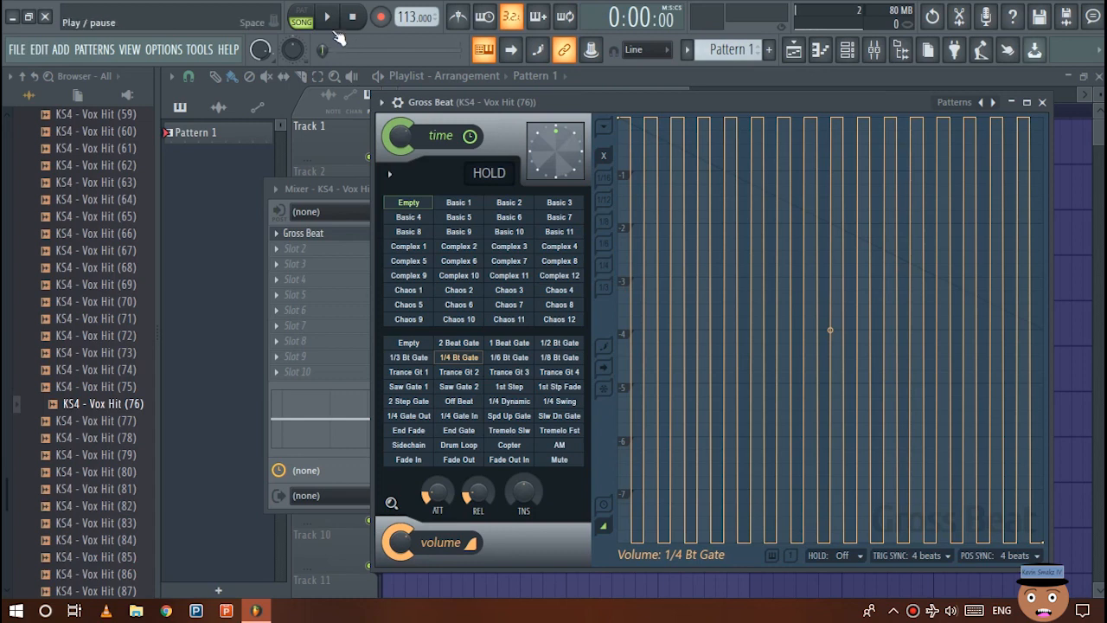
Return to the playlist and play the song to hear the gated vox pattern.
left_click(587, 74)
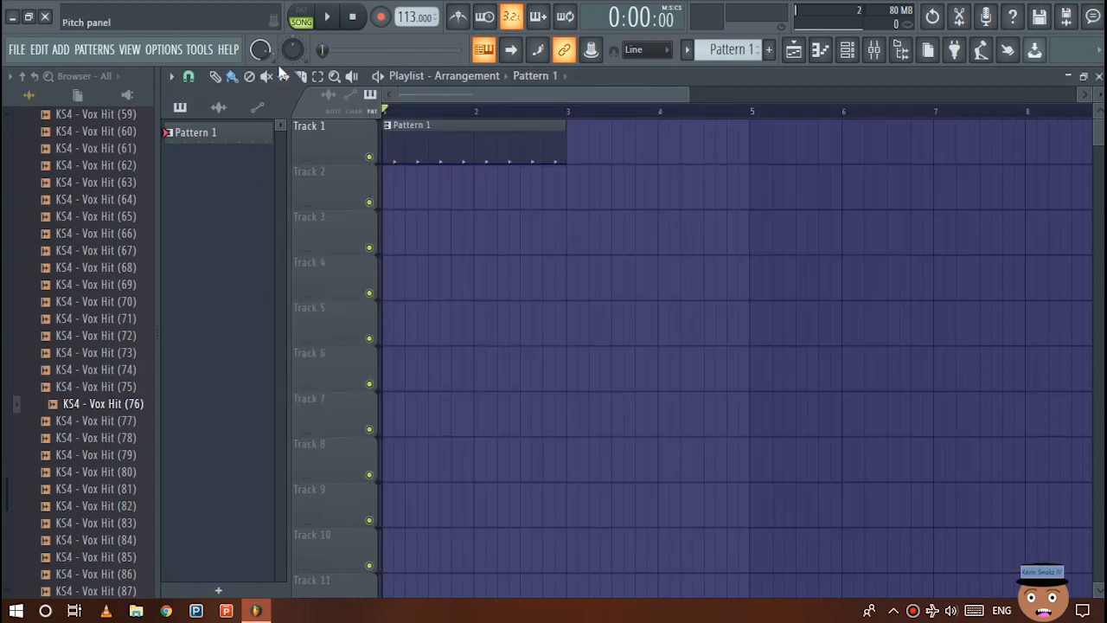
left_click(333, 17)
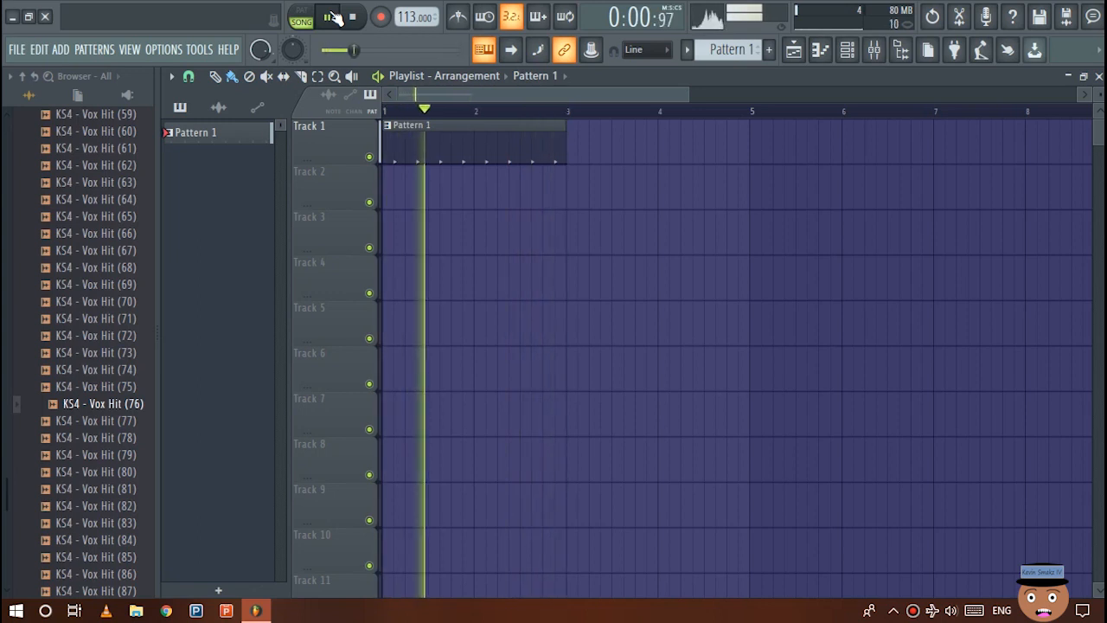
left_click(333, 17)
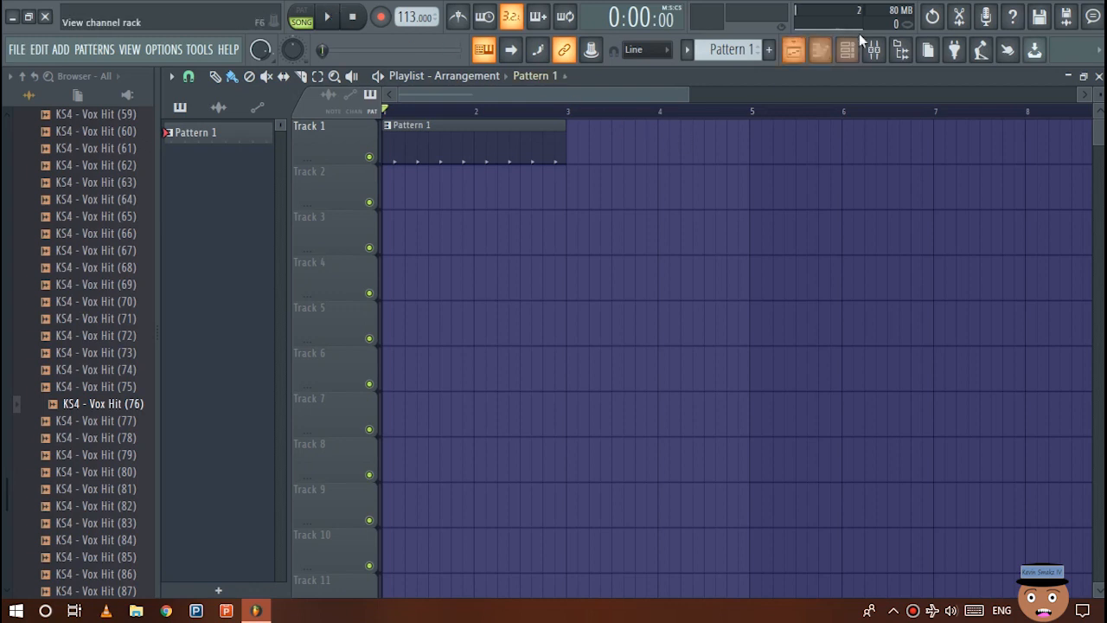
Create an automation clip for the Gross Beat slot's mute switch on the Vox Hit (76) mixer track and return to the playlist.
left_click(874, 52)
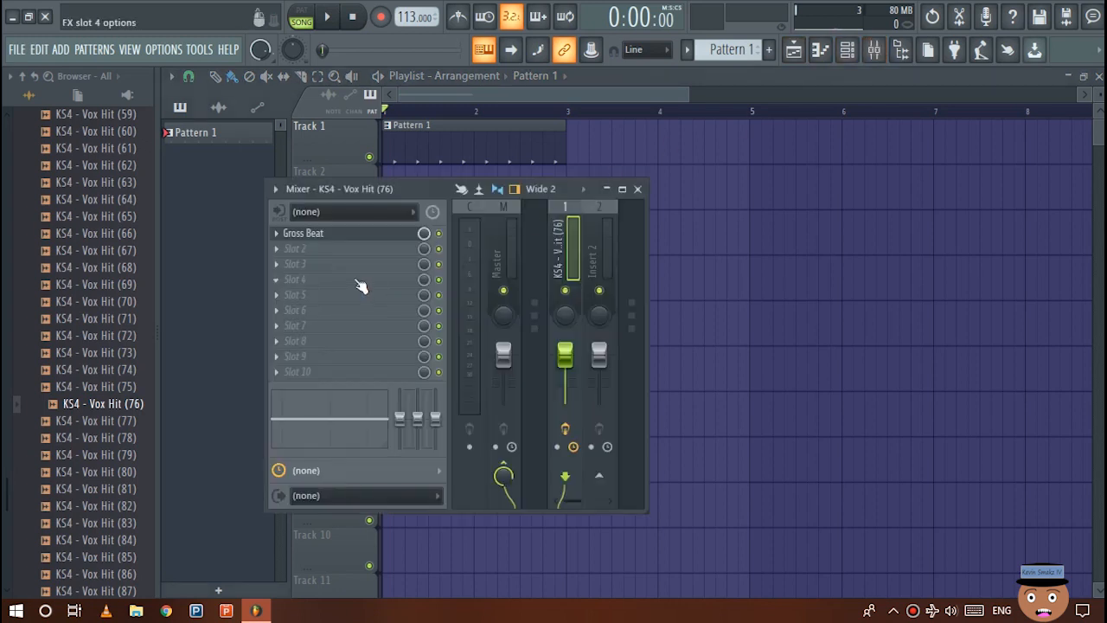
right_click(442, 236)
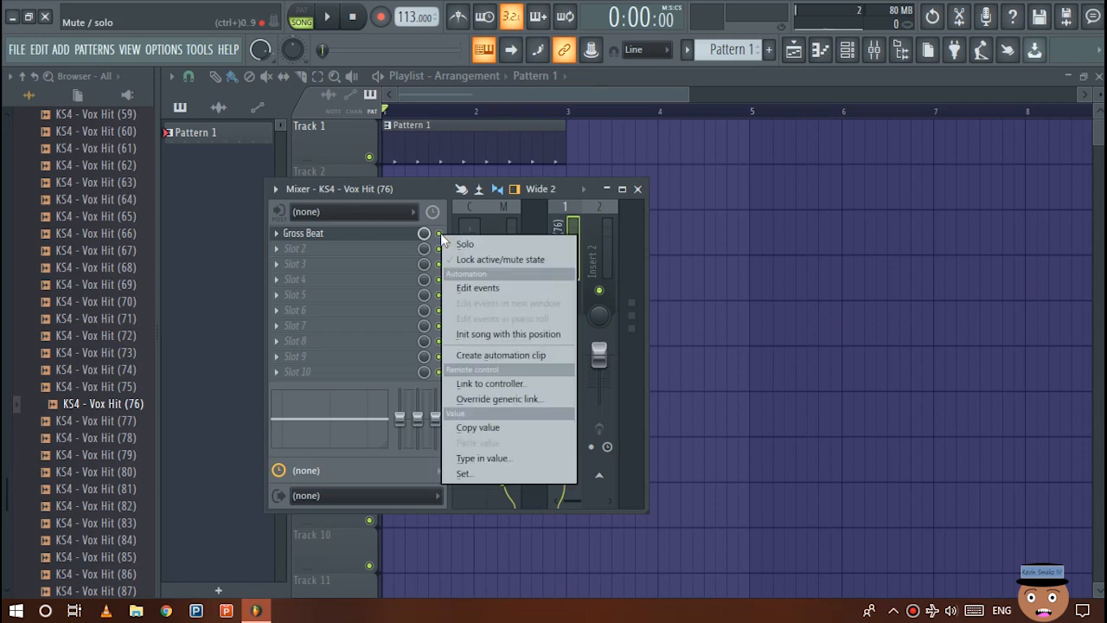
left_click(490, 357)
left_click(565, 92)
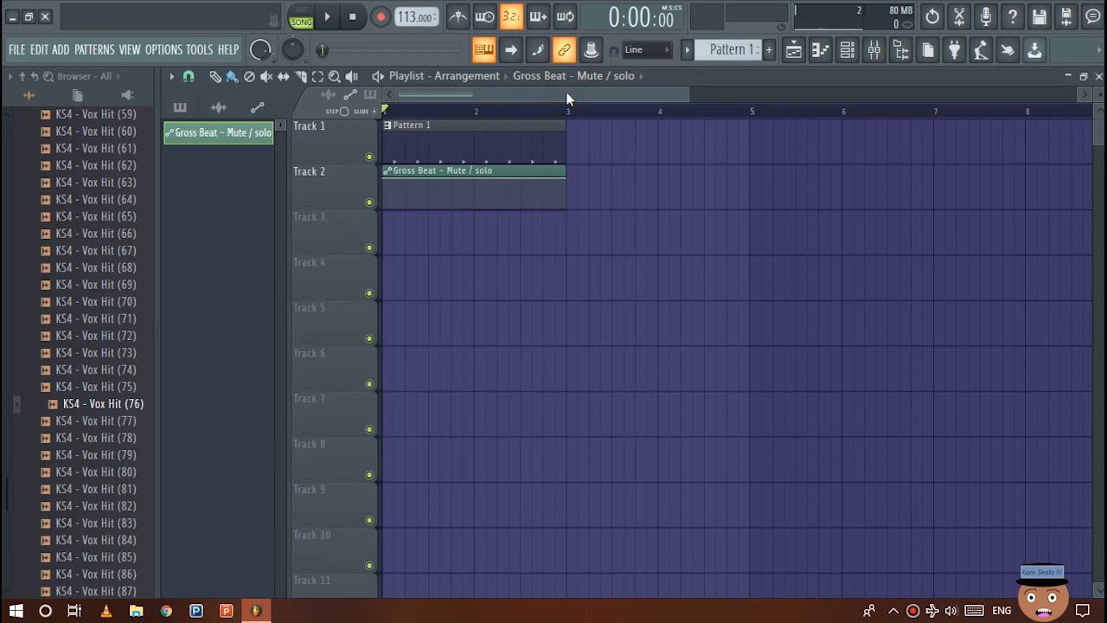
Shorten the Gross Beat - Mute / solo automation on Track 2 to one bar by moving its end point to bar 2.
scroll(565, 92, "up", 3)
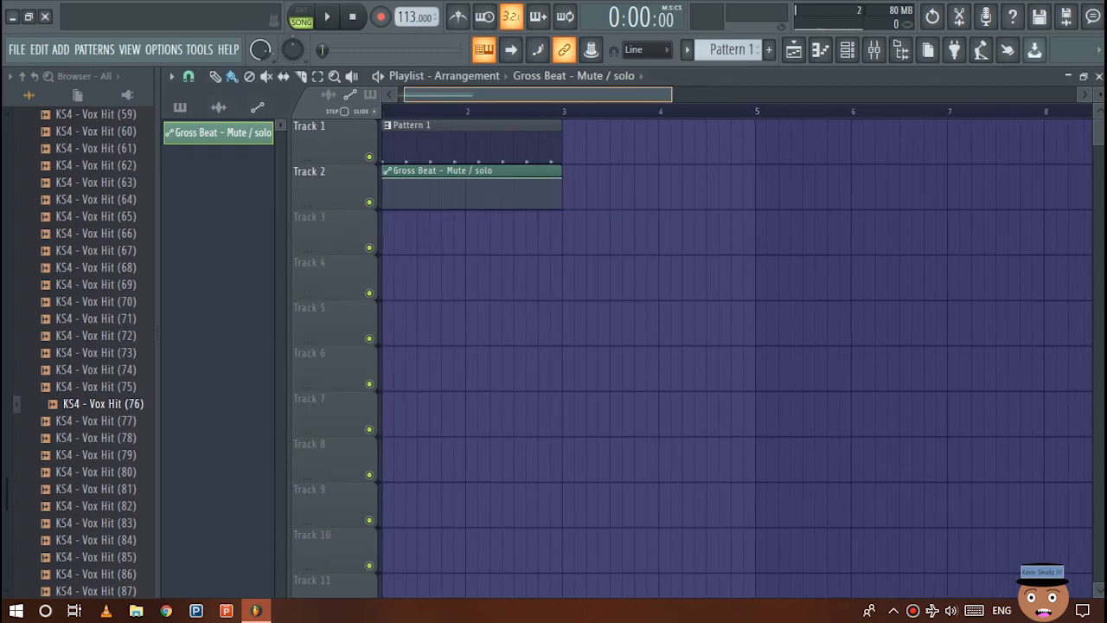
scroll(566, 91, "up", 4)
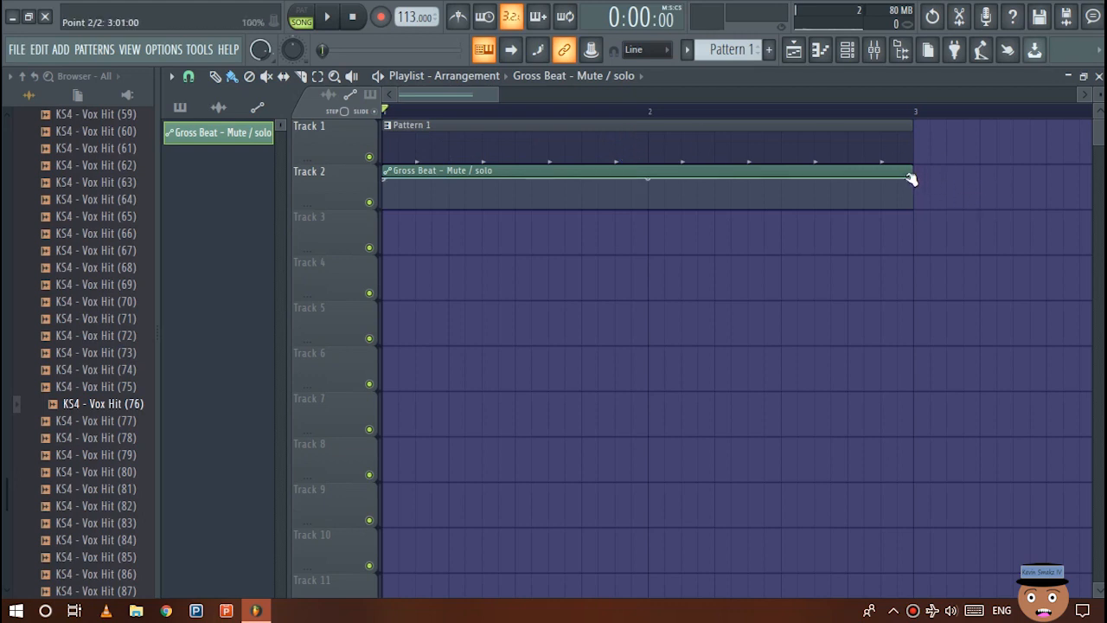
left_click_drag(912, 179, 647, 176)
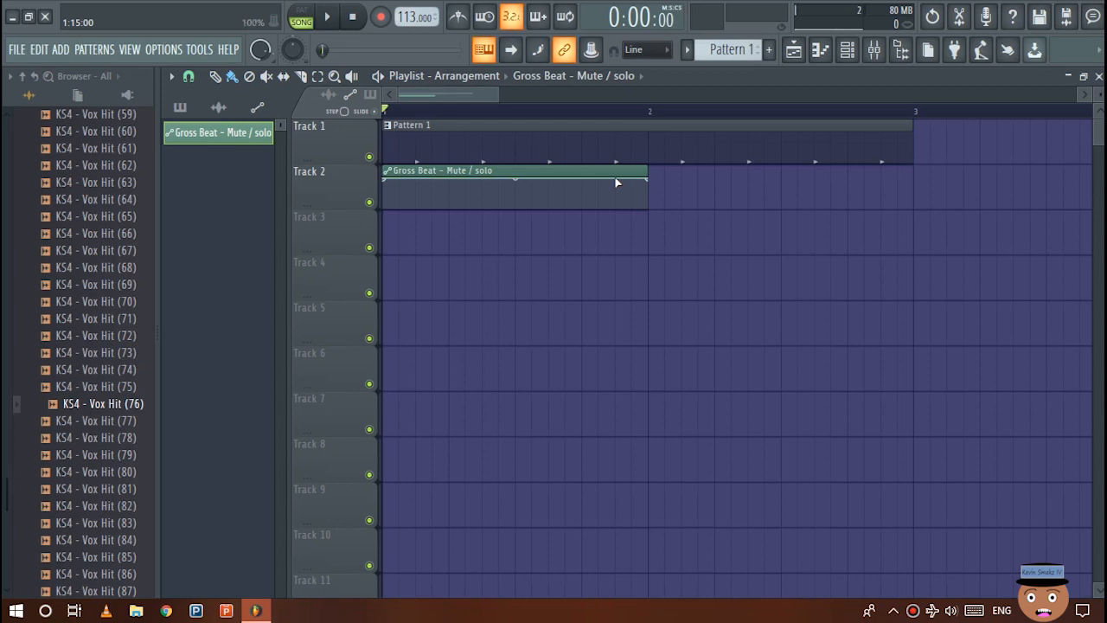
Shape the automation to stay on until 1:15:00, drop vertically to off for the last two steps of bar 1, and play it back.
left_click(616, 180)
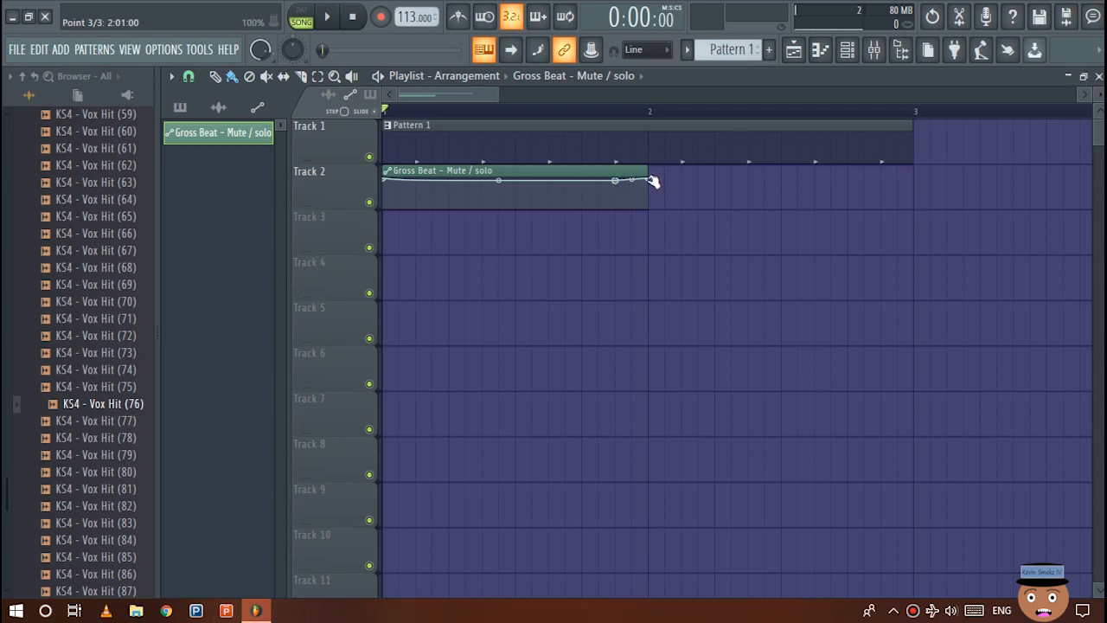
left_click_drag(649, 171, 657, 217)
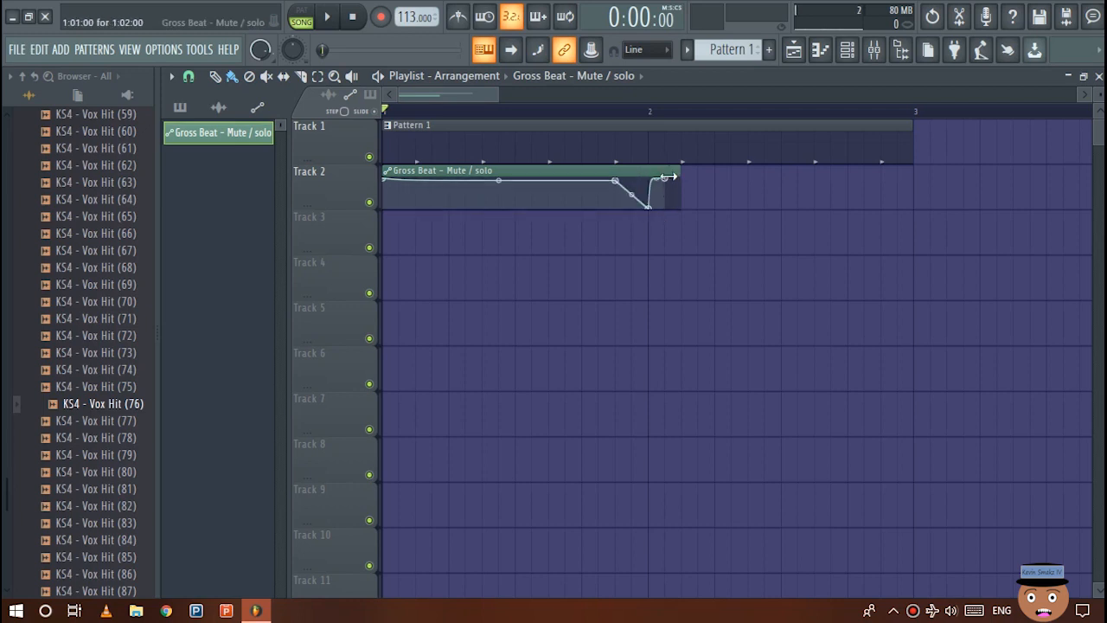
left_click_drag(667, 180, 647, 172)
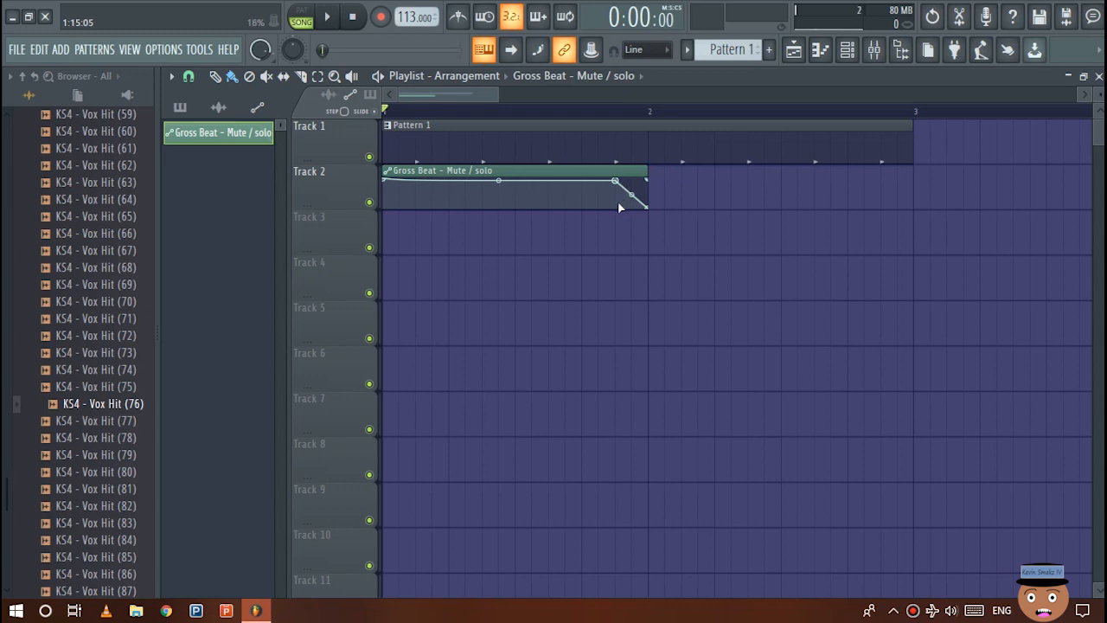
right_click(617, 203)
left_click_drag(617, 206, 618, 246)
left_click_drag(617, 181, 621, 167)
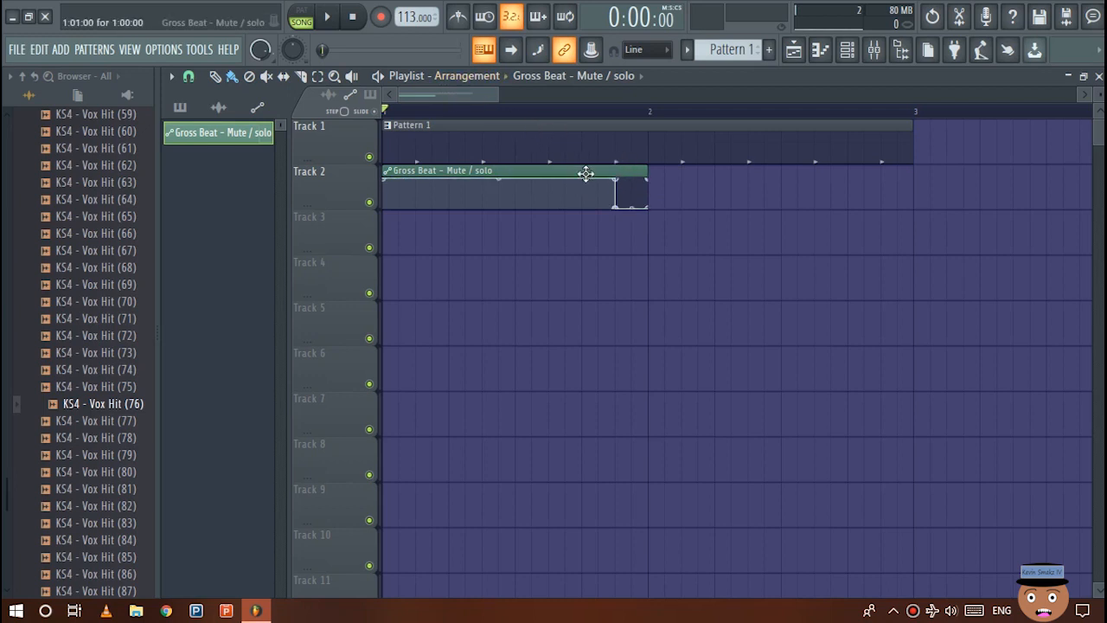
key("space")
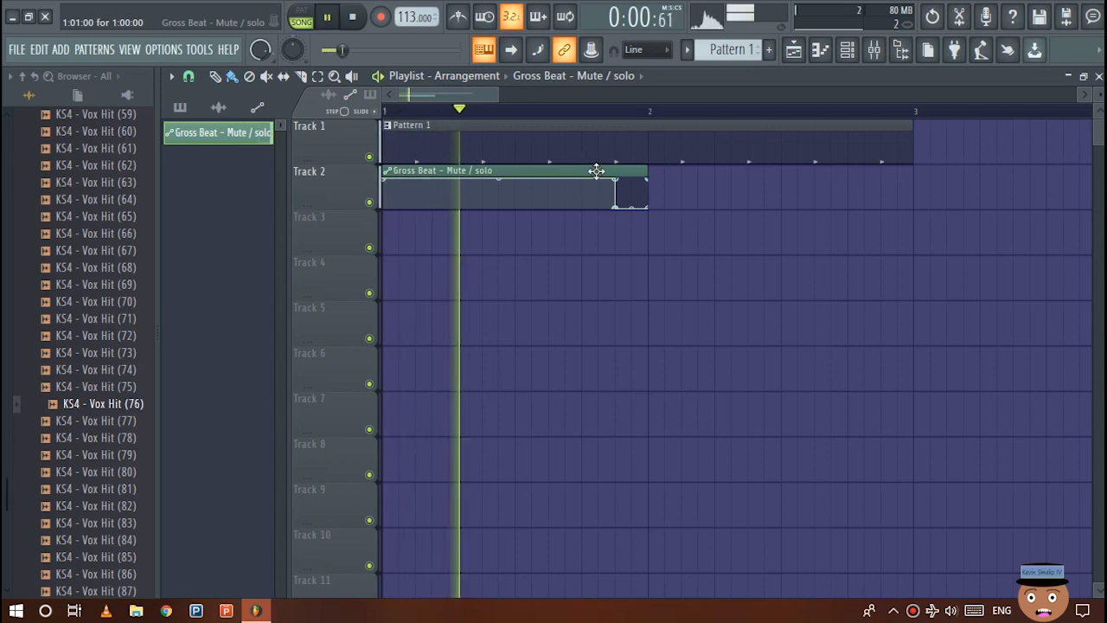
key("space")
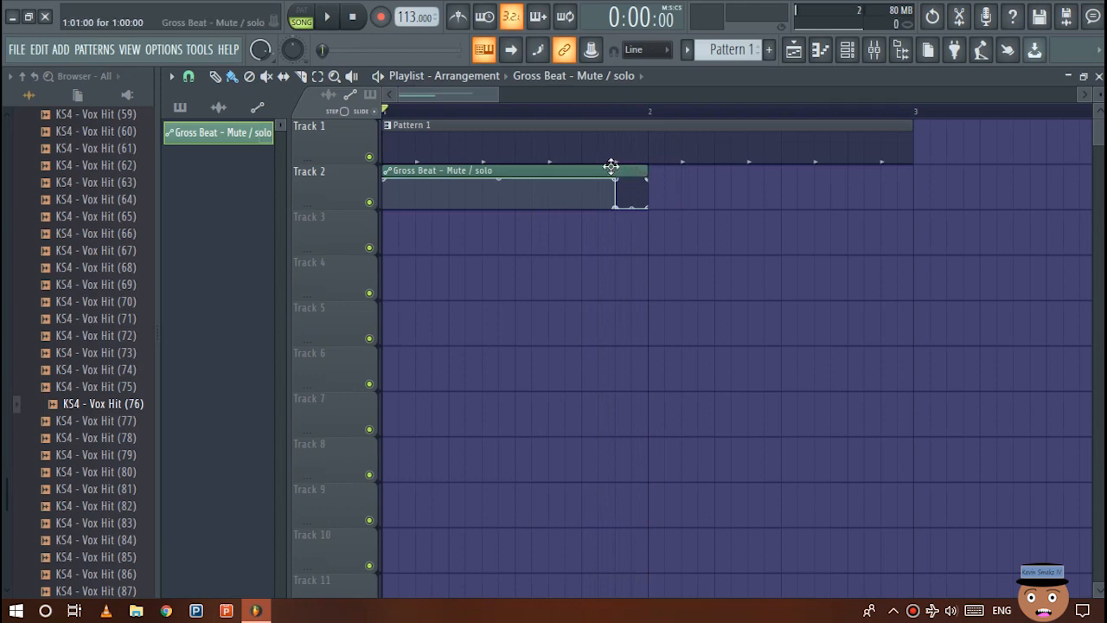
Place a second copy of the Gross Beat automation clip at bar 2 on Track 2 and play the song.
left_click(680, 177)
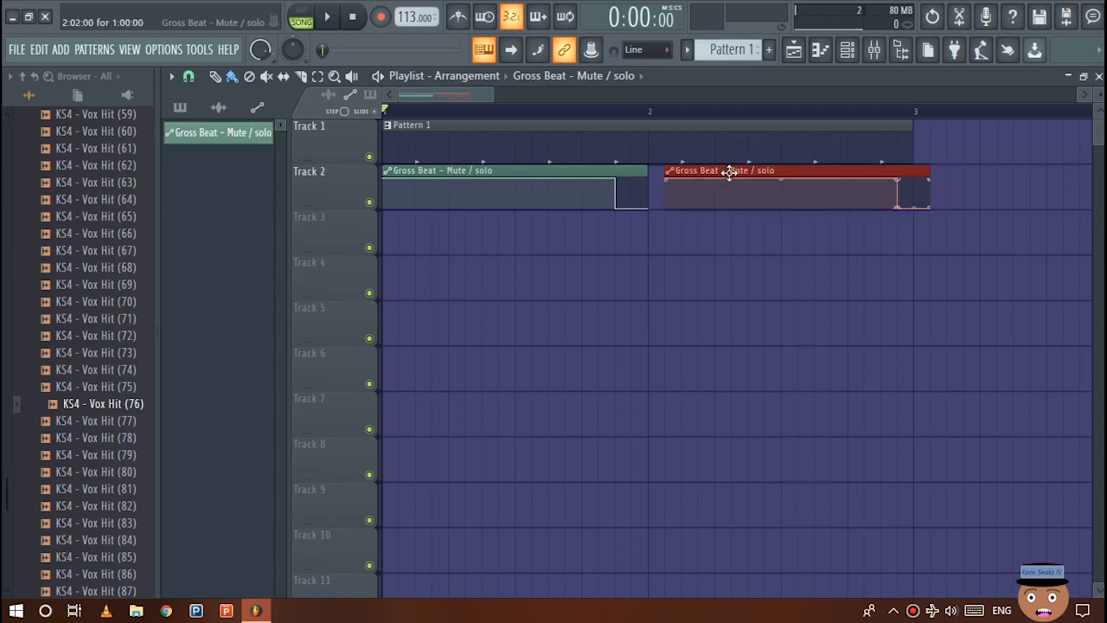
left_click_drag(731, 171, 718, 211)
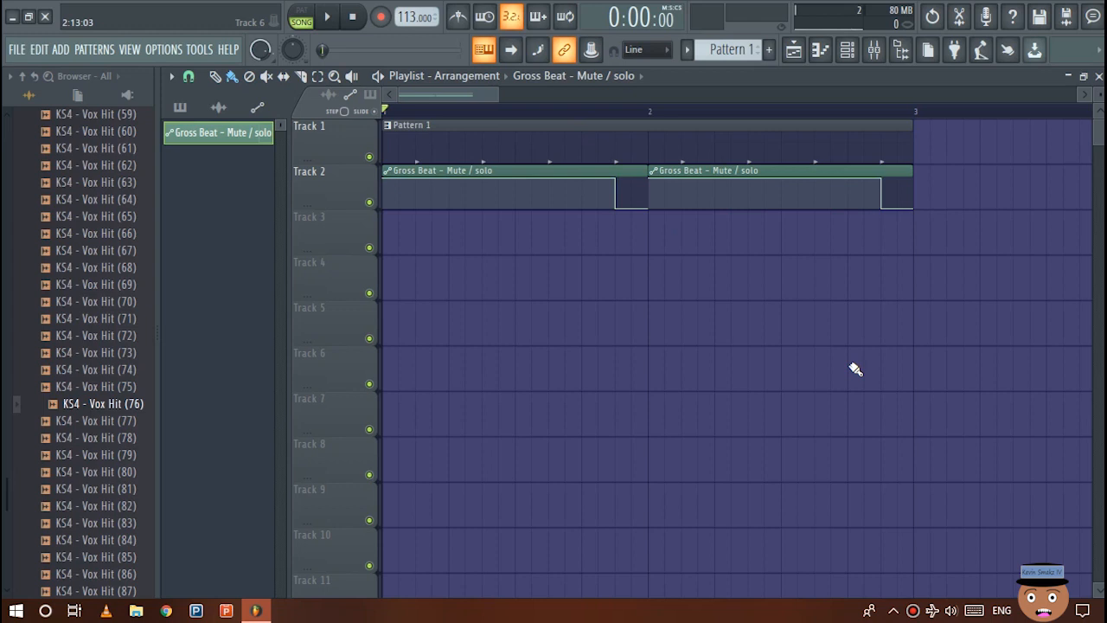
key("space")
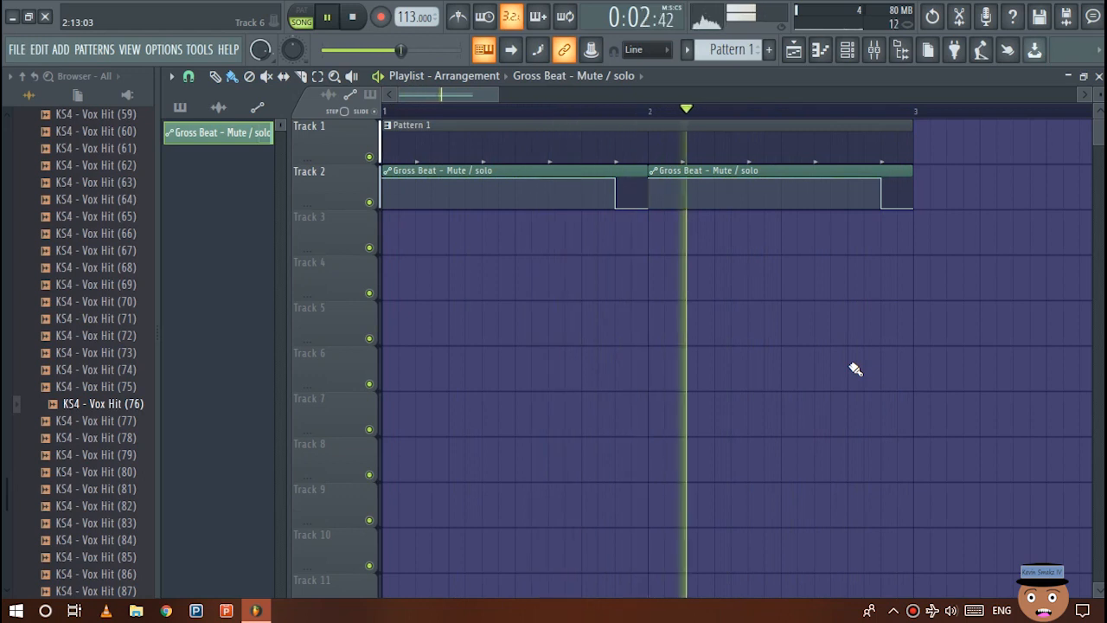
key("space")
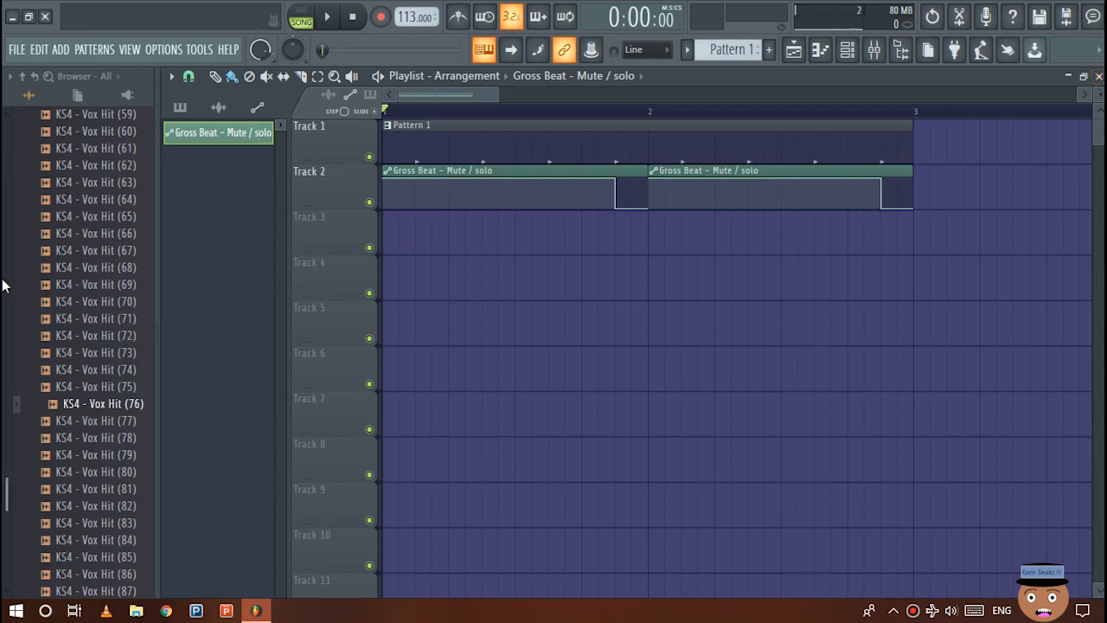
Audition the KS4 vox hit samples from (74) up the list to (63) in the browser.
left_click(86, 370)
left_click(90, 355)
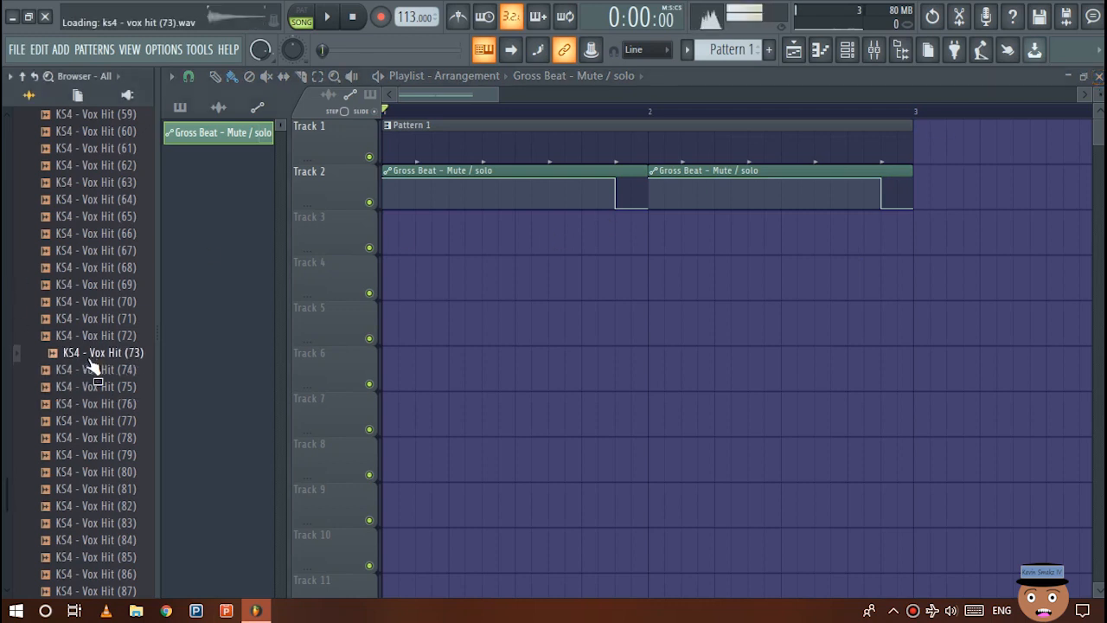
left_click(102, 339)
left_click(111, 318)
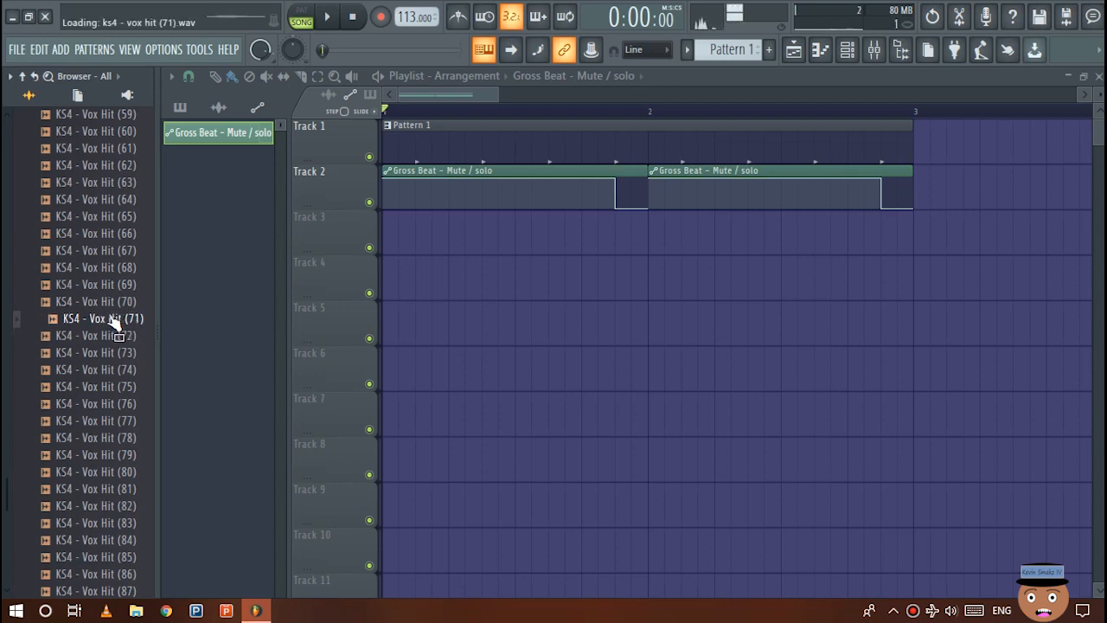
left_click(120, 292)
left_click(122, 268)
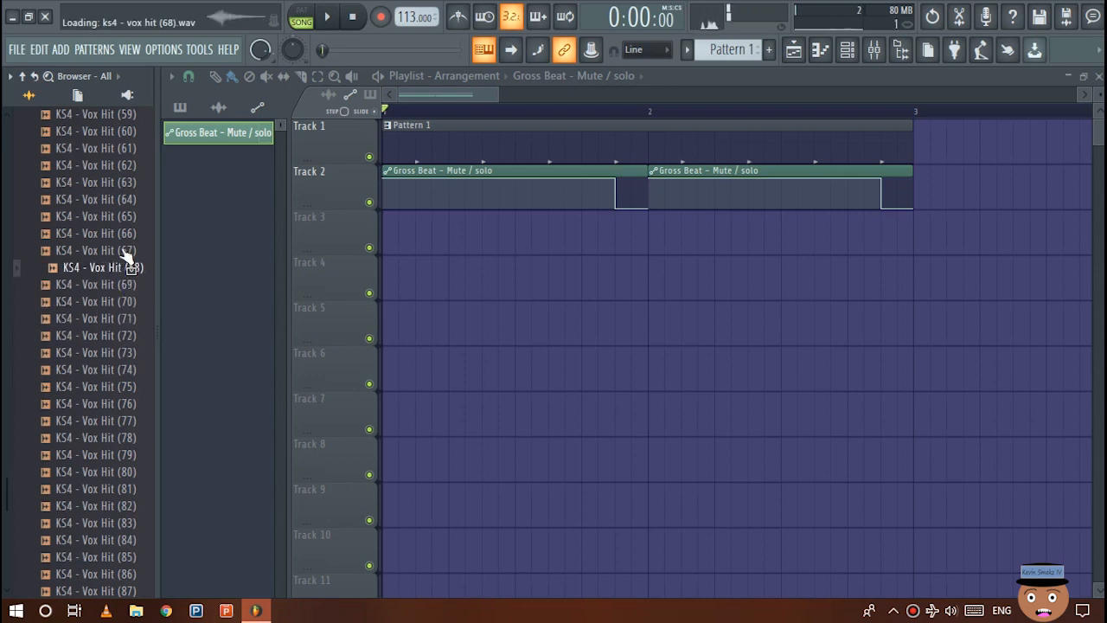
left_click(124, 234)
left_click(127, 251)
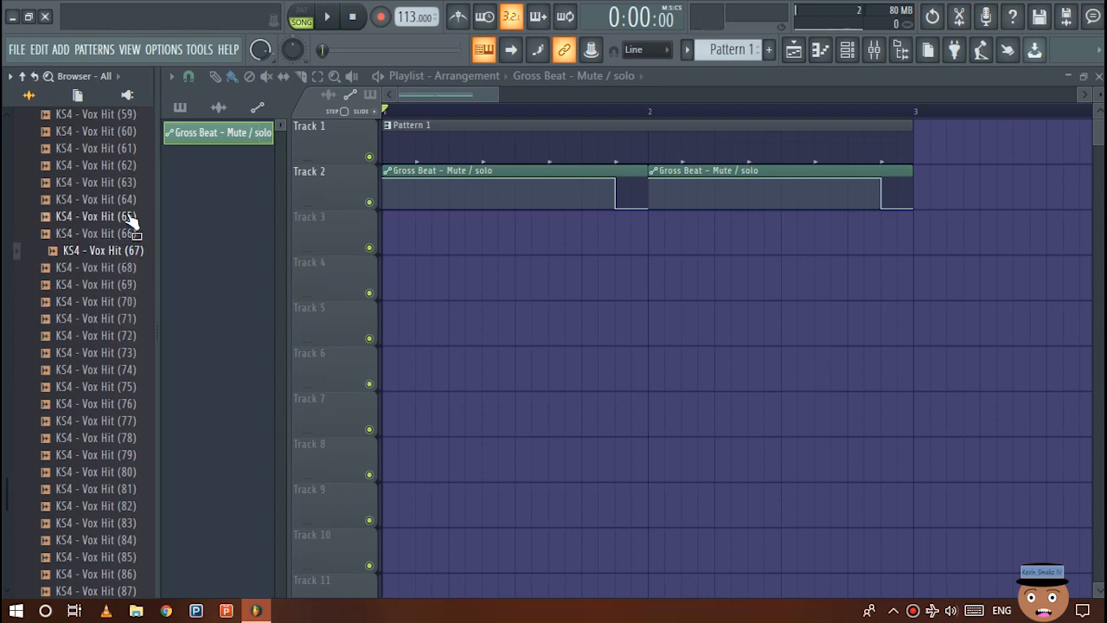
left_click(131, 216)
left_click(130, 200)
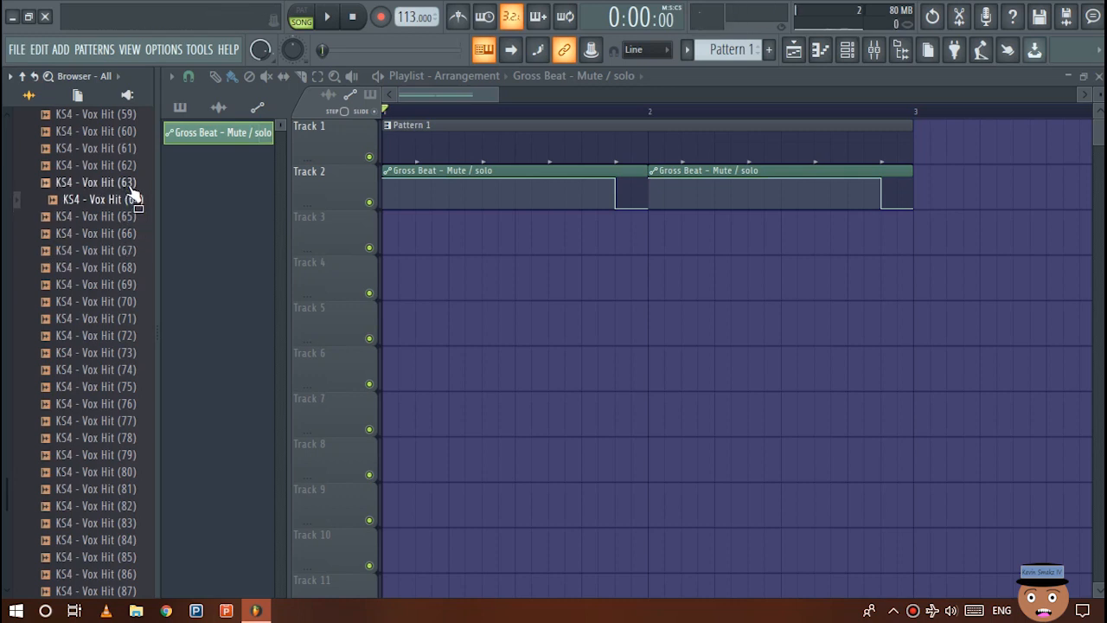
left_click(127, 185)
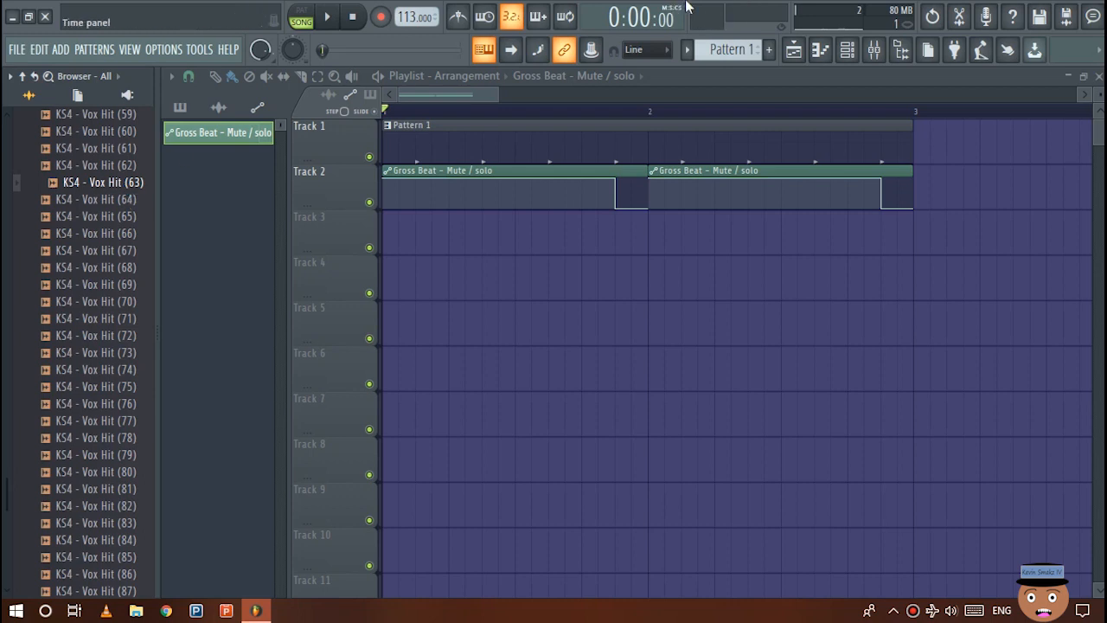
Replace the sample in the Vox Hit (76) channel with KS4 - Vox Hit (63) and play the song.
left_click(859, 54)
left_click_drag(65, 184, 251, 120)
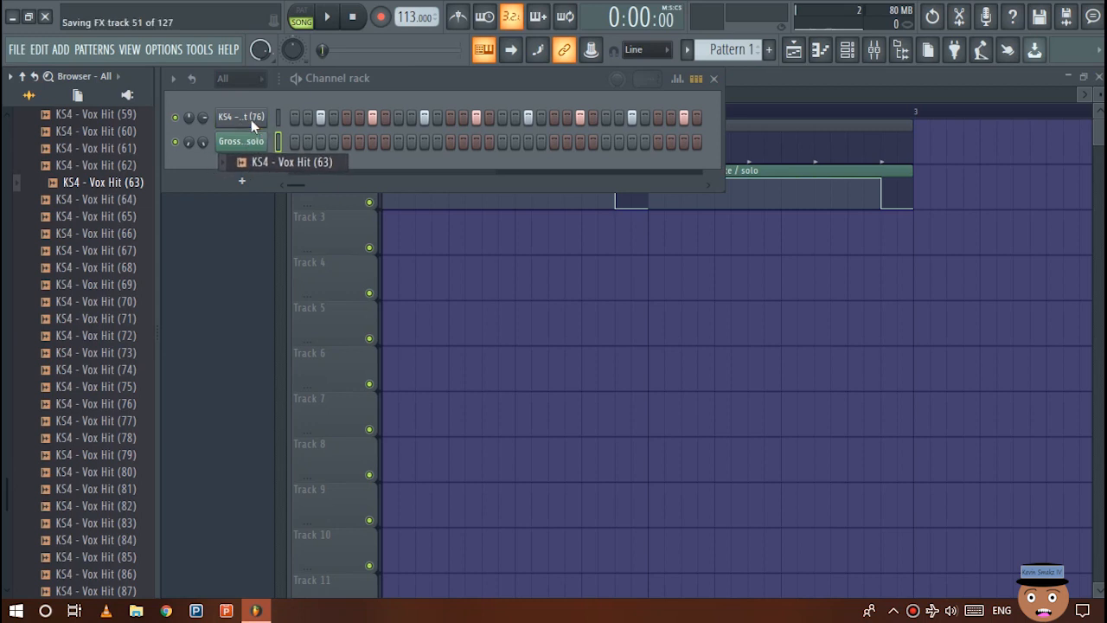
left_click(818, 75)
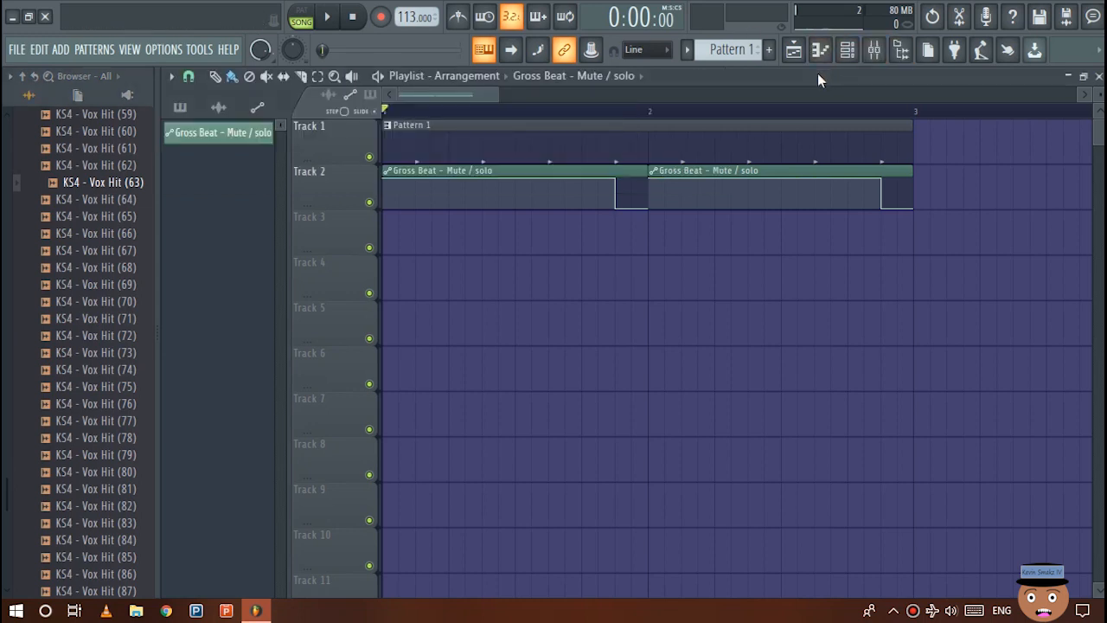
key("space")
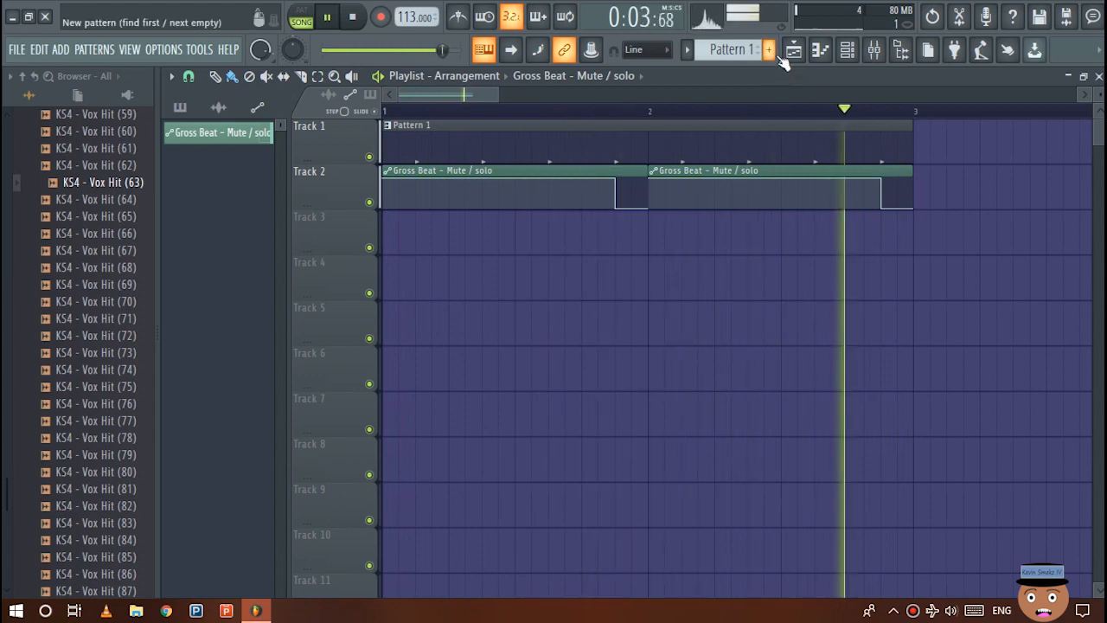
key("space")
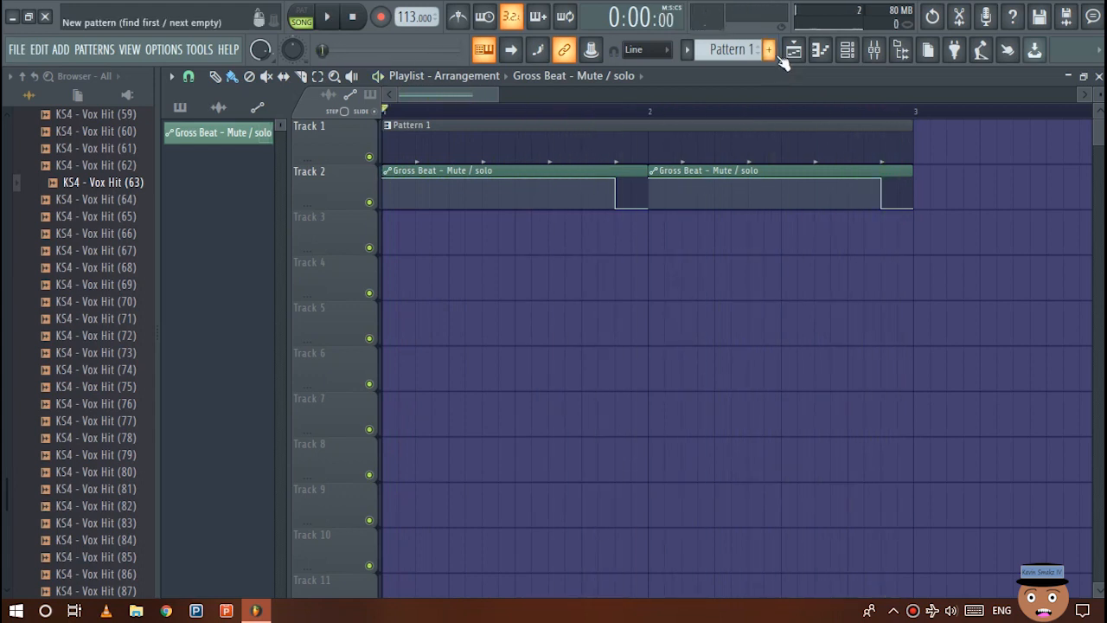